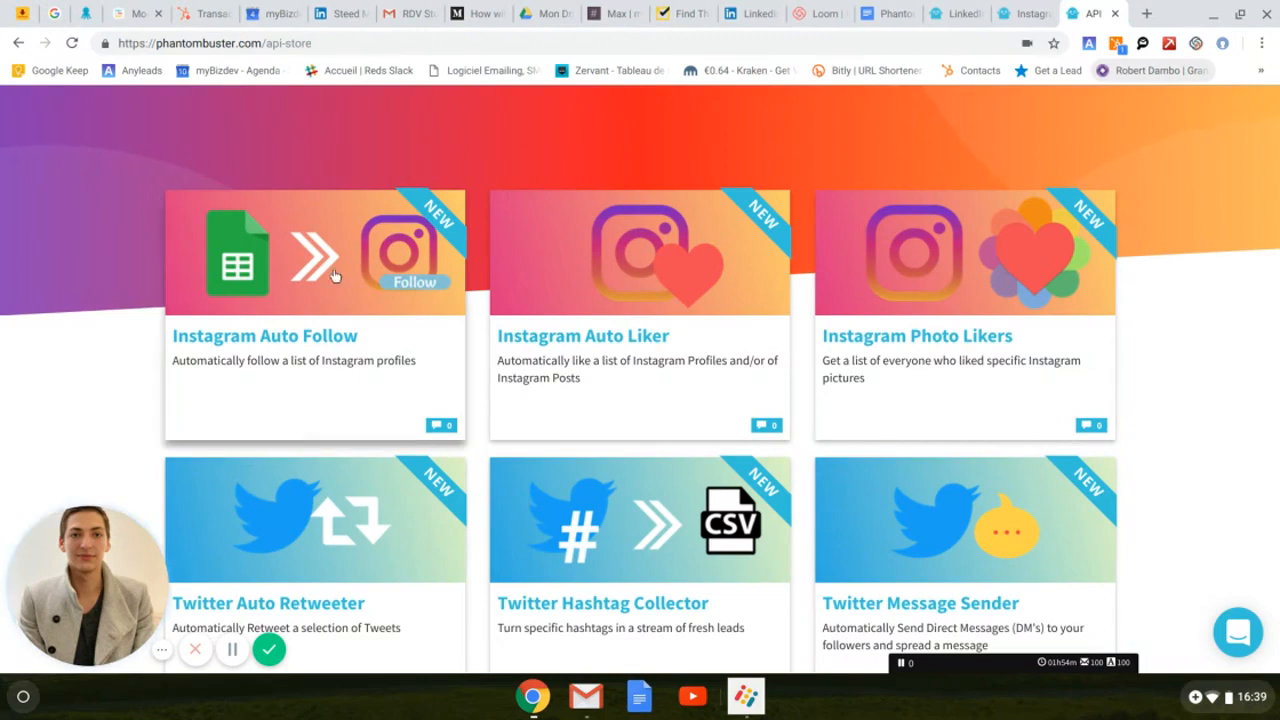
Step: Open the Instagram Auto Follow API page and examine its requirements and setup instructions
left_click(337, 303)
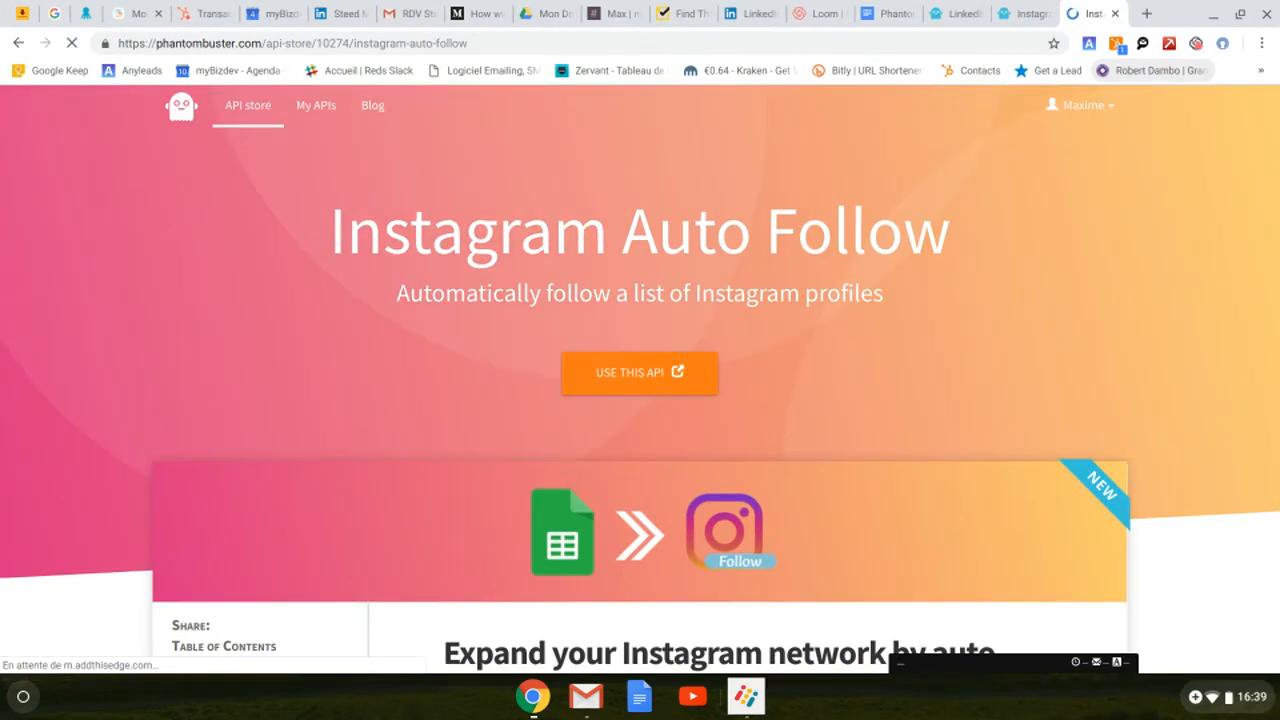
scroll(1036, 262, "down", 5)
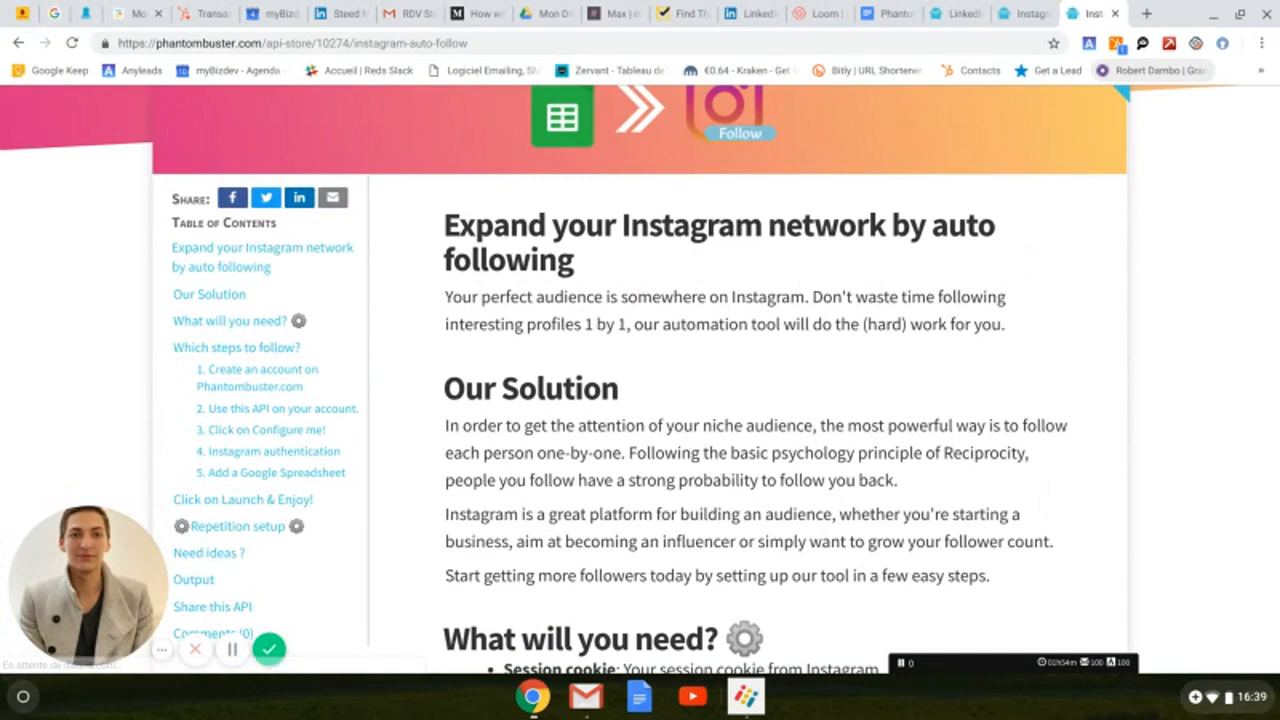
scroll(1036, 262, "down", 2)
scroll(640, 380, "down", 5)
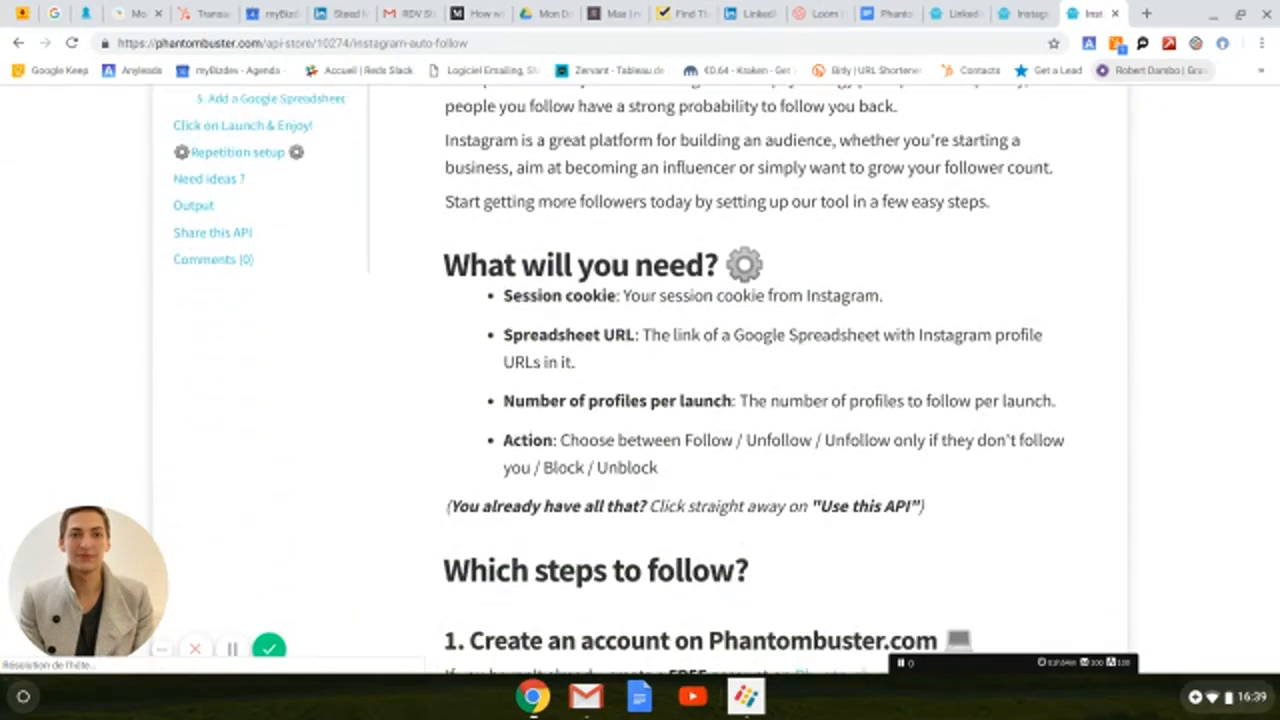
scroll(640, 380, "down", 7)
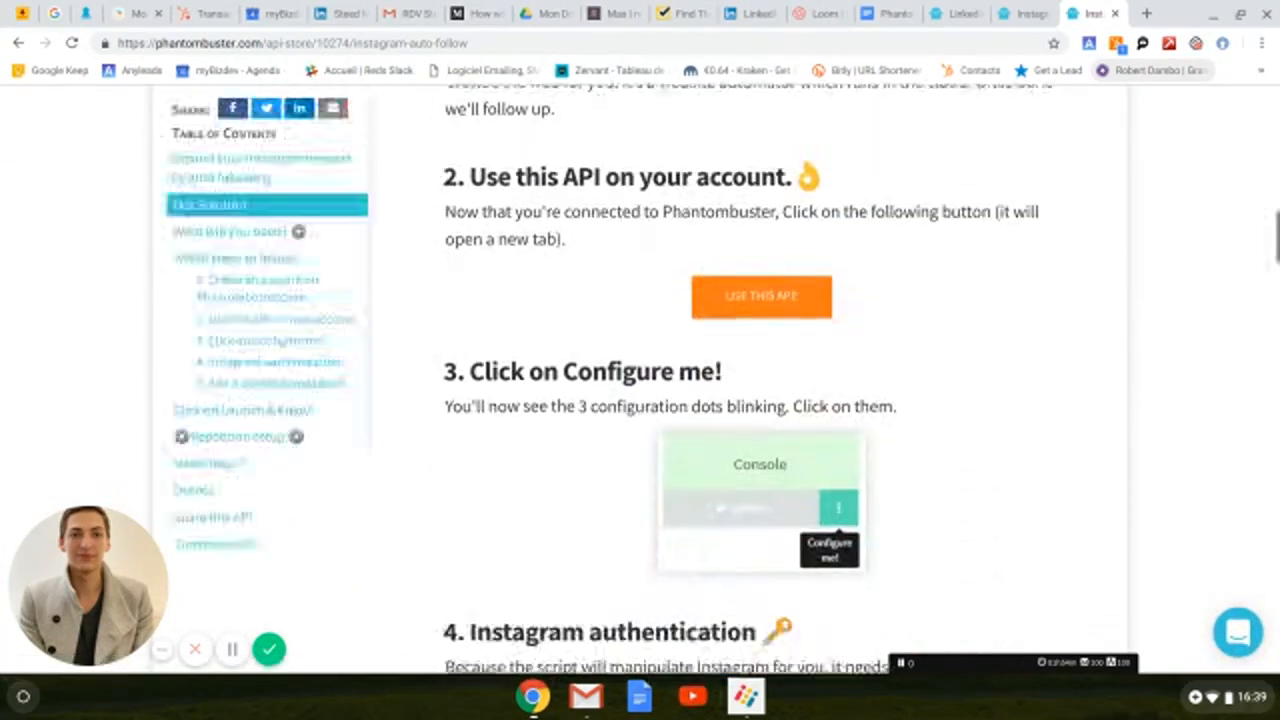
scroll(640, 380, "up", 3)
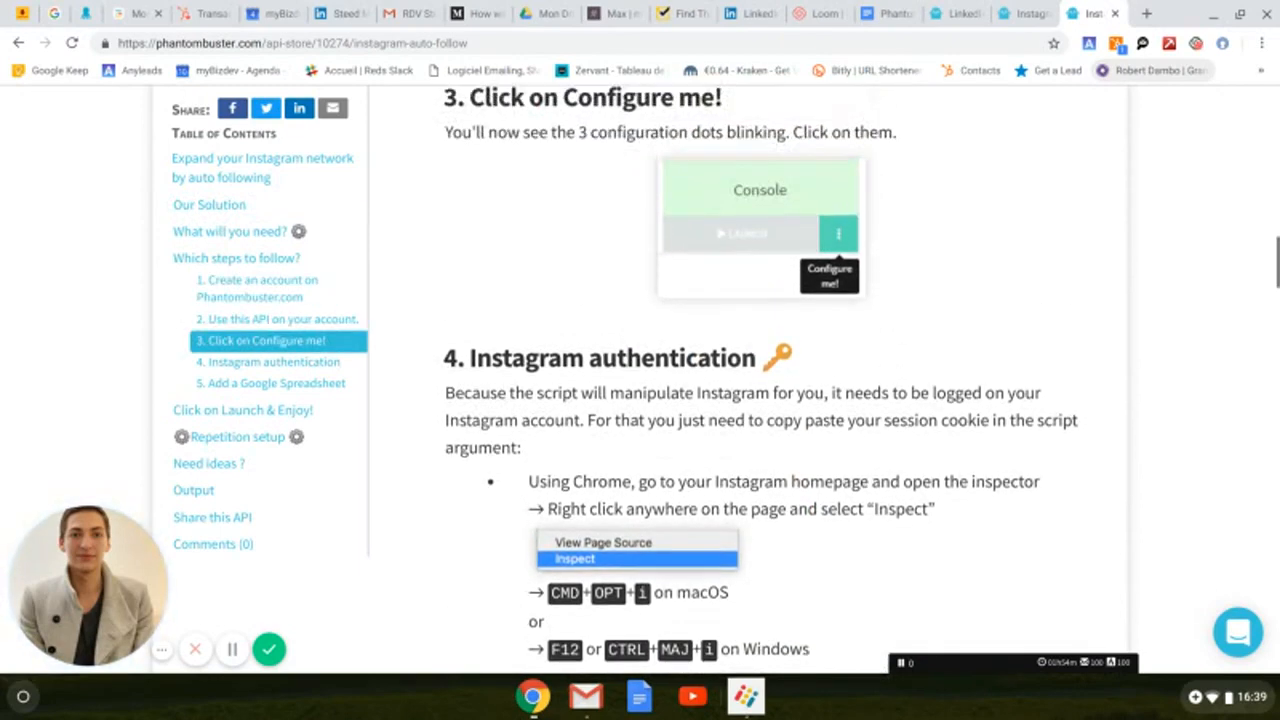
scroll(760, 380, "up", 1)
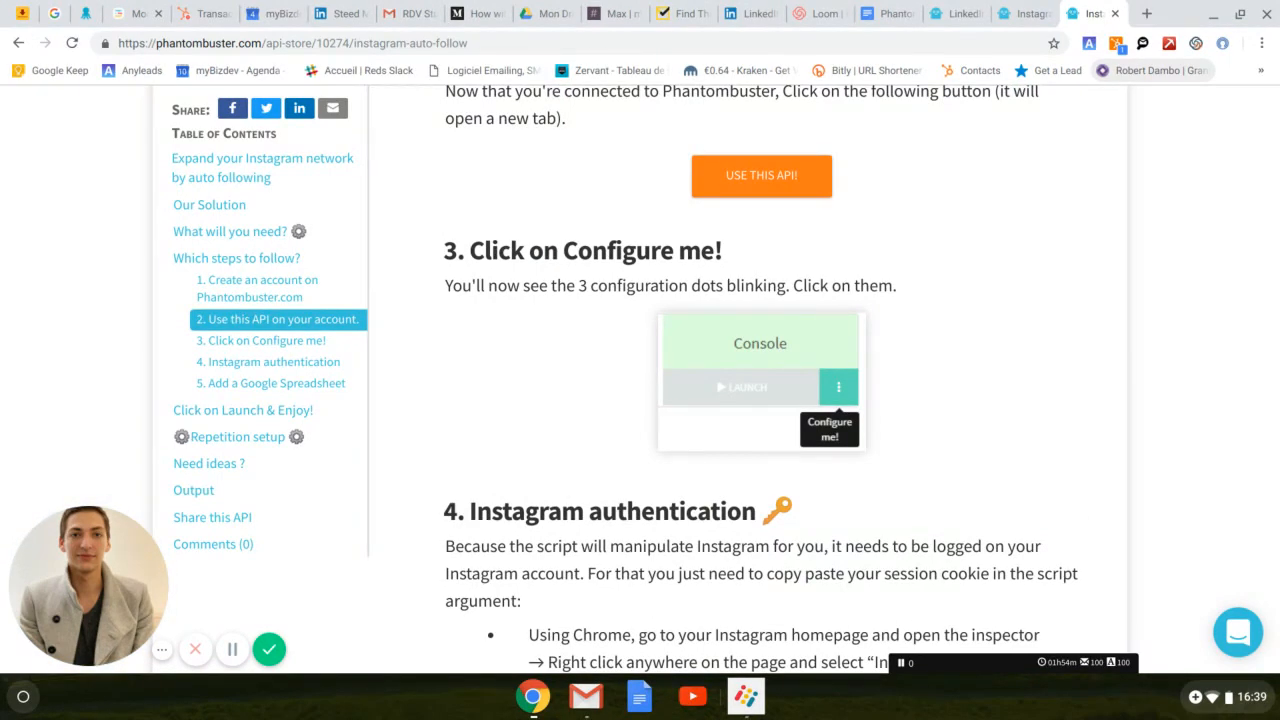
scroll(1036, 249, "up", 15)
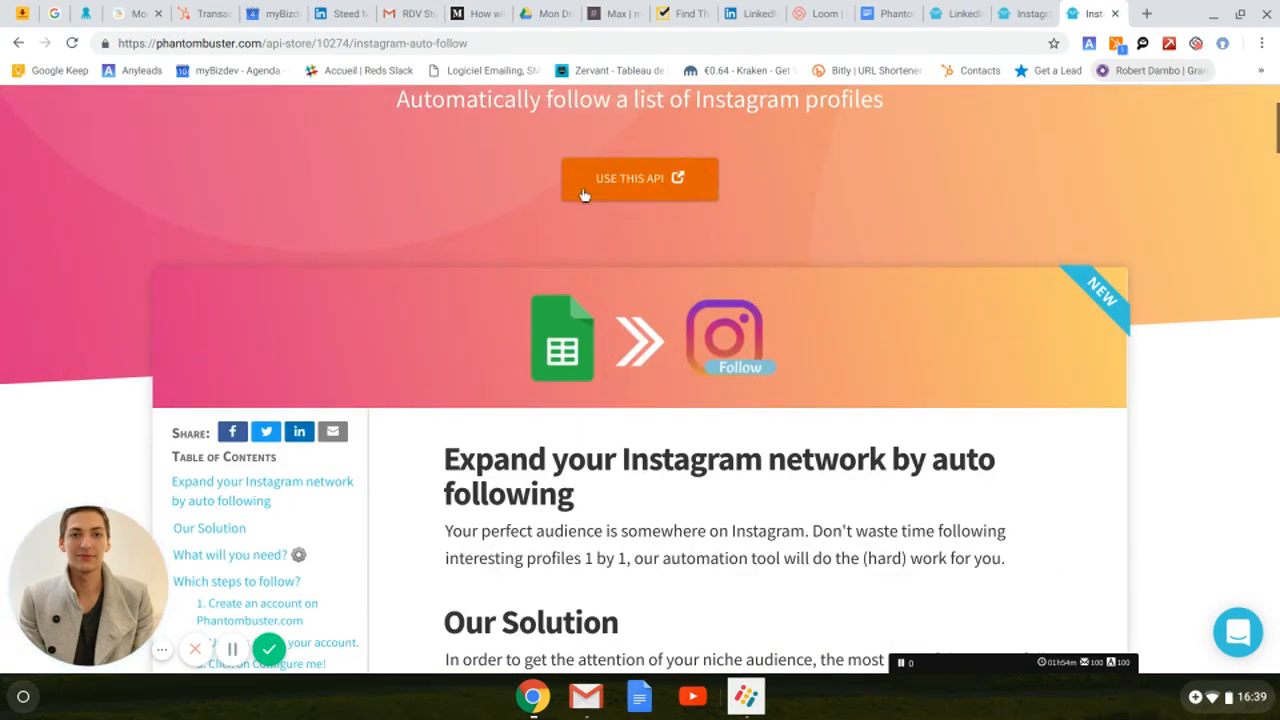
Step: Try to add the Instagram Auto Follow API to the account and look through the APIs already on it
left_click(636, 189)
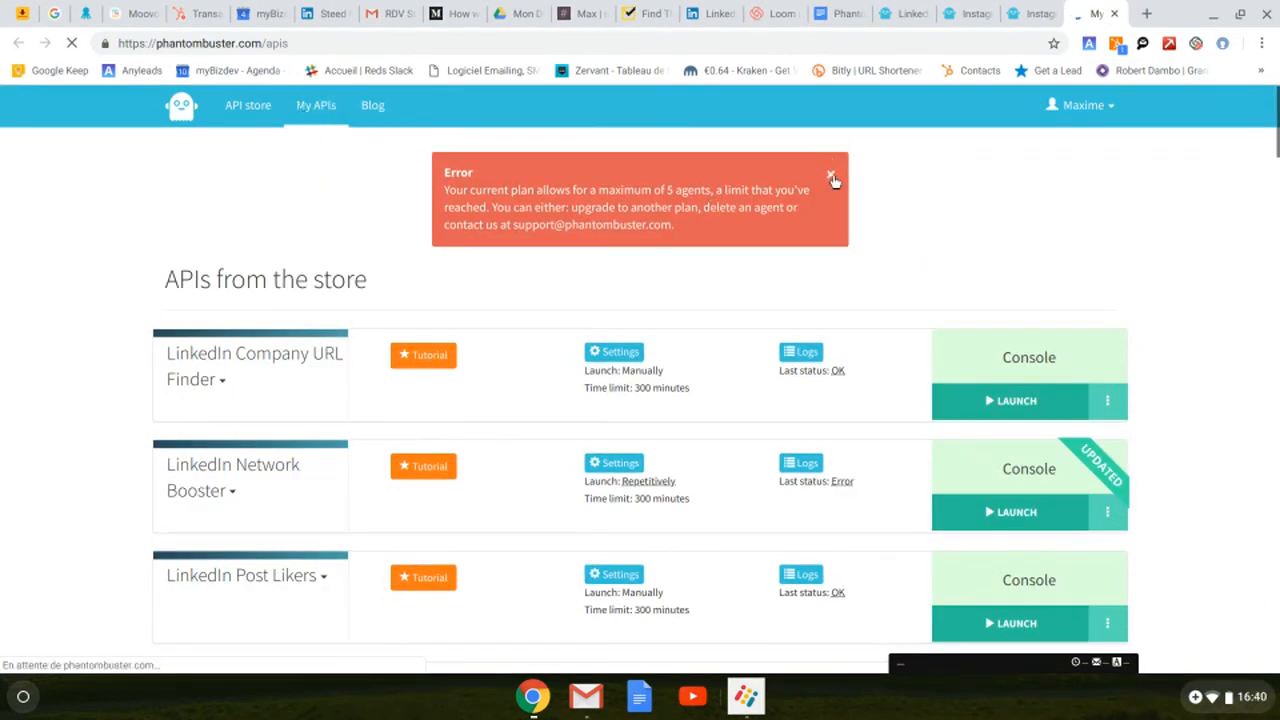
scroll(1151, 223, "down", 1)
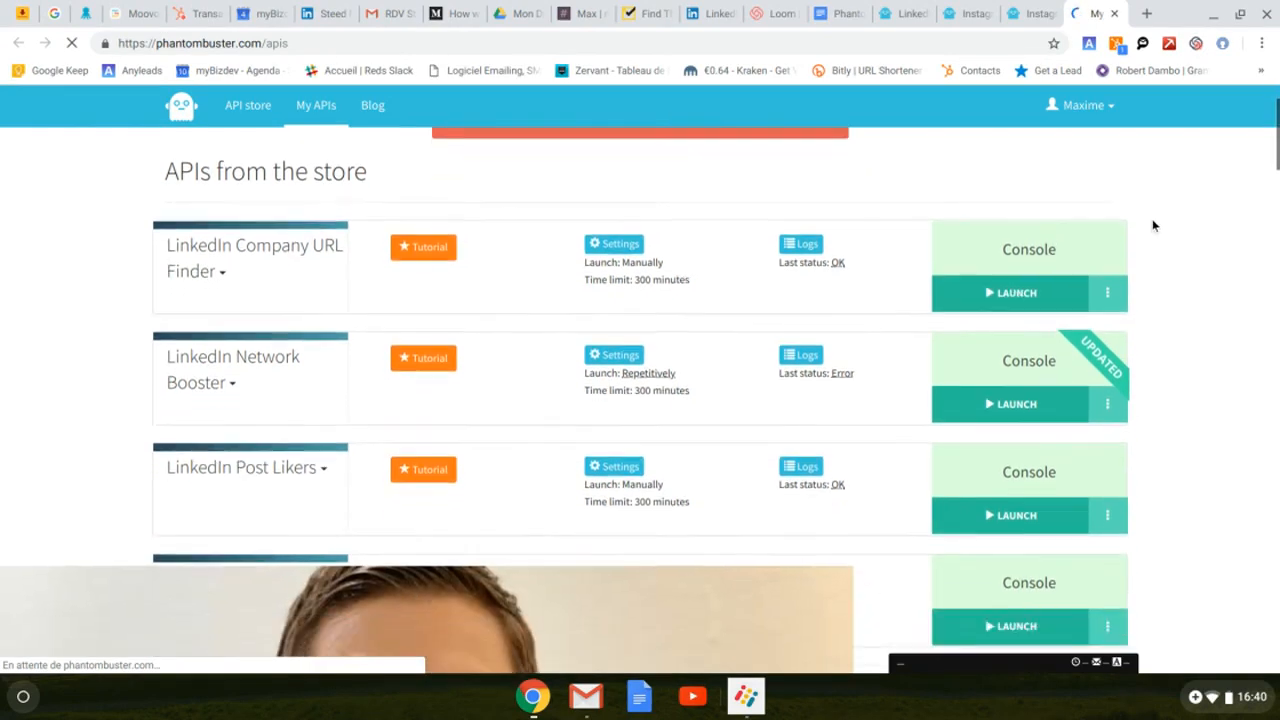
scroll(1180, 230, "down", 2)
scroll(1206, 235, "up", 1)
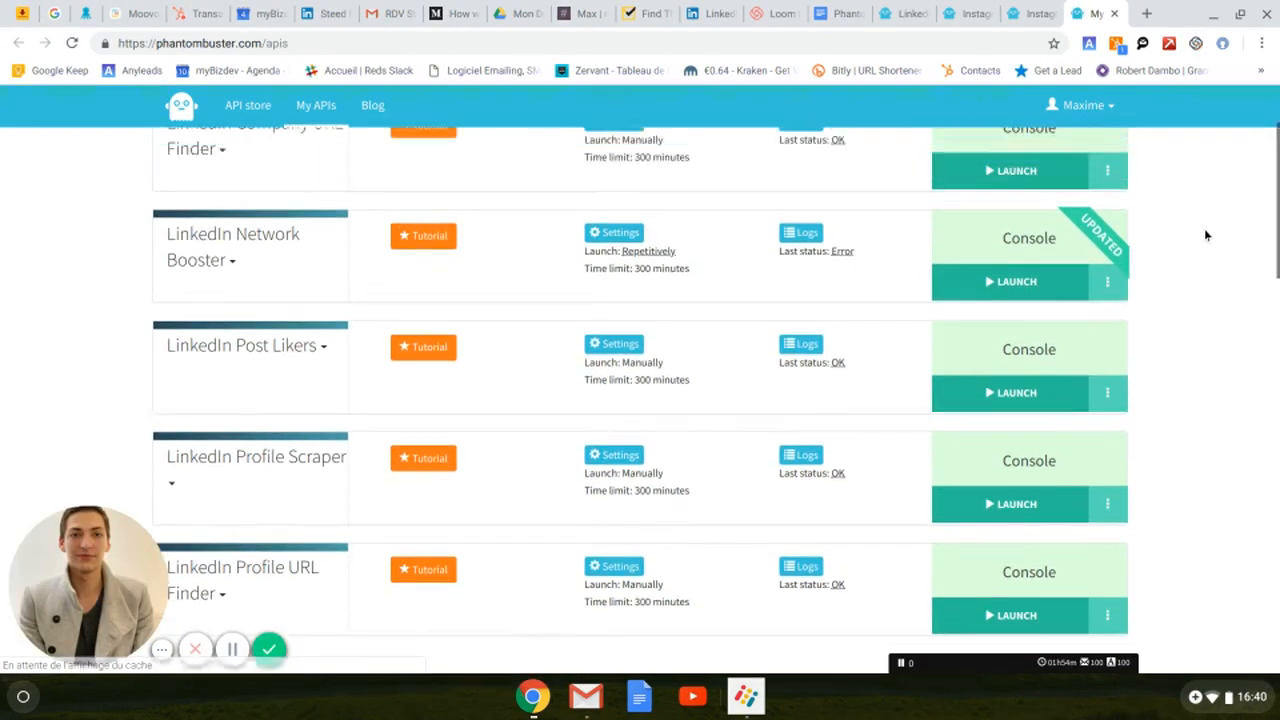
scroll(1206, 235, "up", 1)
scroll(1206, 235, "down", 1)
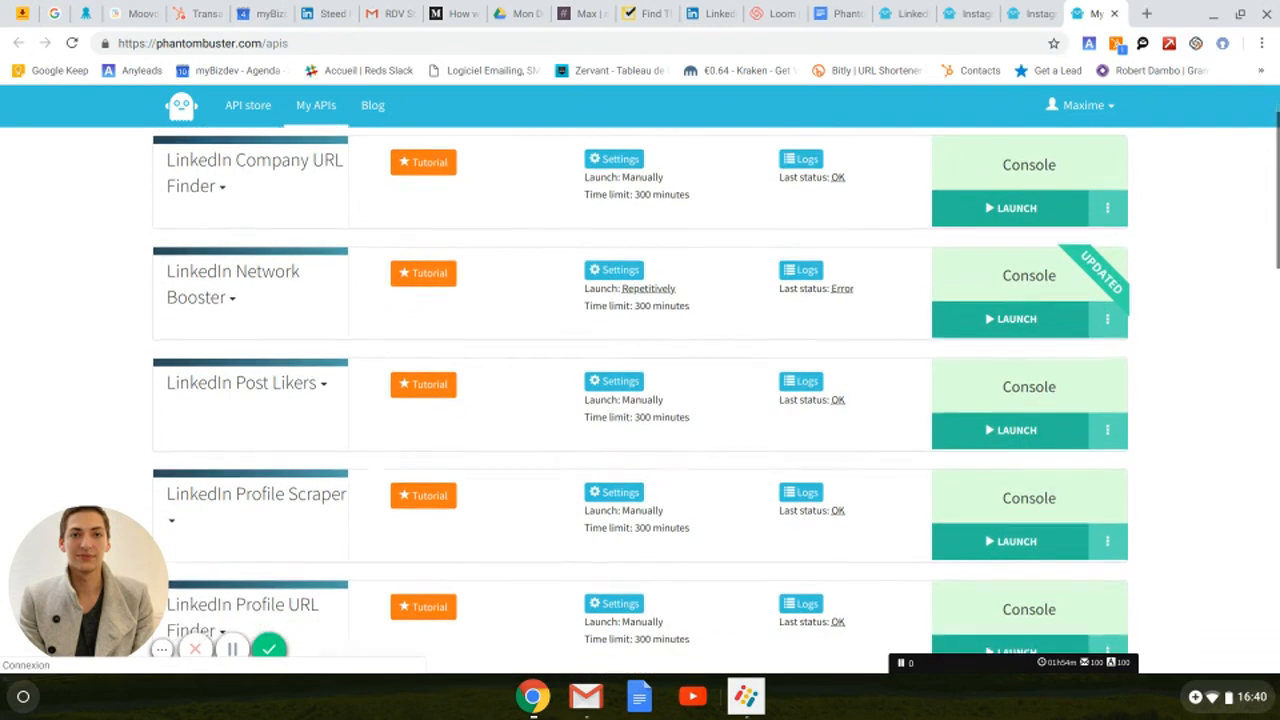
scroll(980, 190, "up", 1)
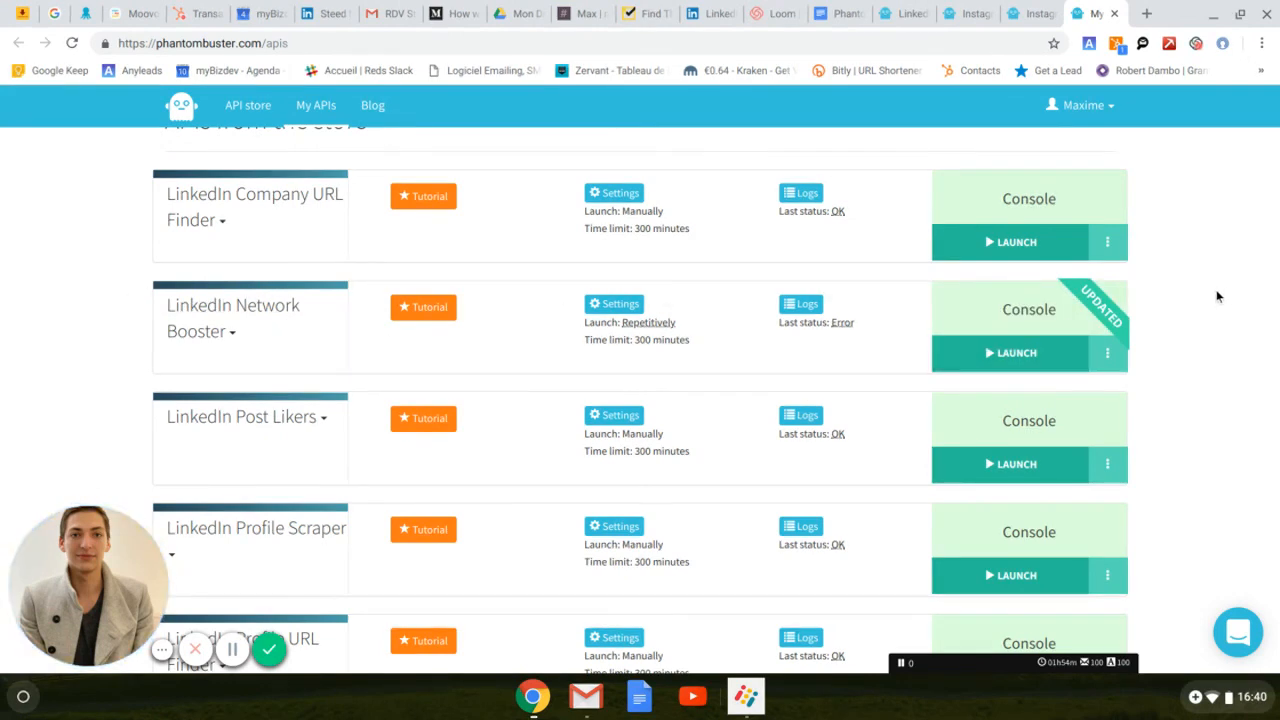
Step: Open the LinkedIn Network Booster configuration and examine its session cookie, spreadsheet URL and profile URL column name
left_click(1107, 355)
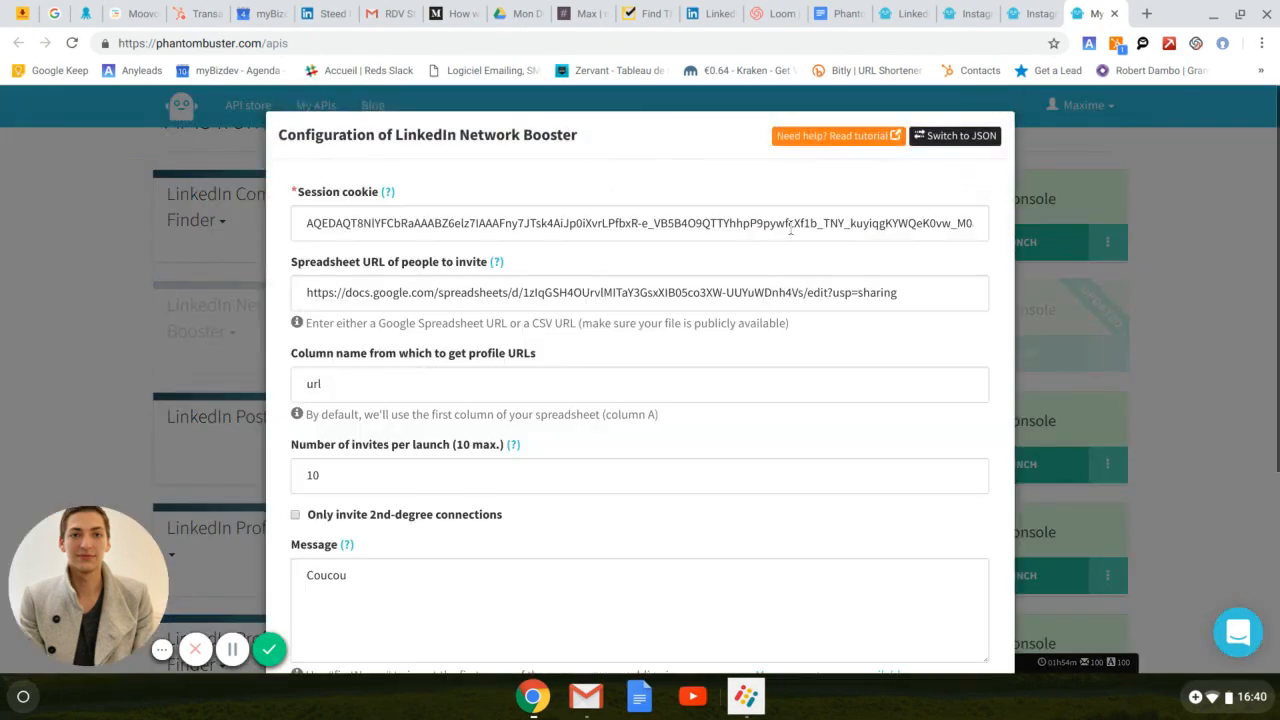
left_click(985, 258)
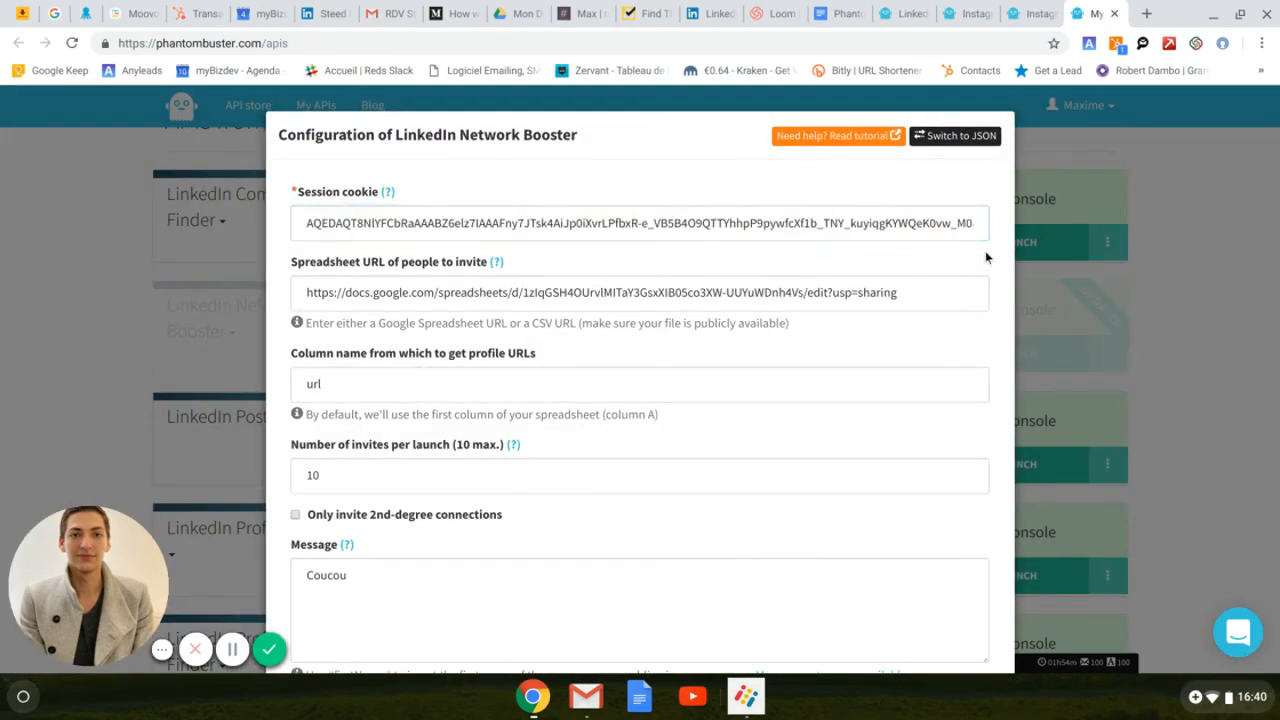
scroll(985, 258, "down", 1)
scroll(985, 258, "down", 2)
scroll(985, 258, "up", 1)
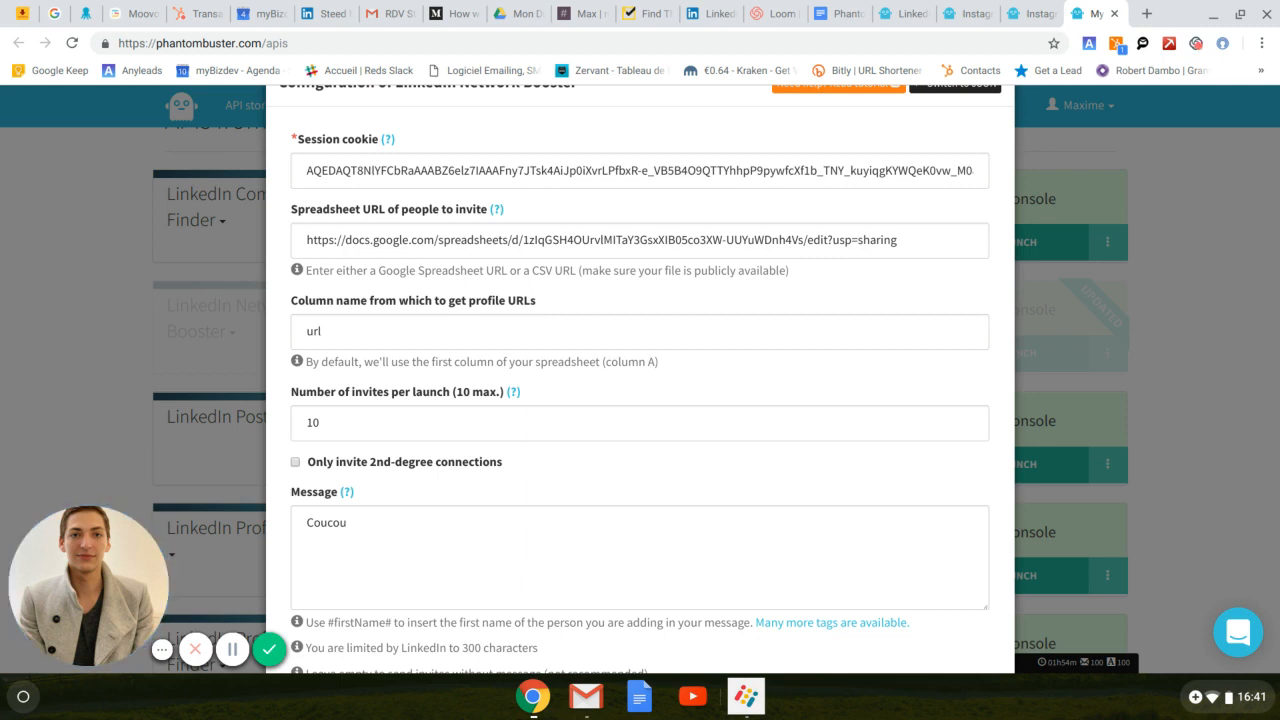
left_click(908, 241)
key("ctrl+a")
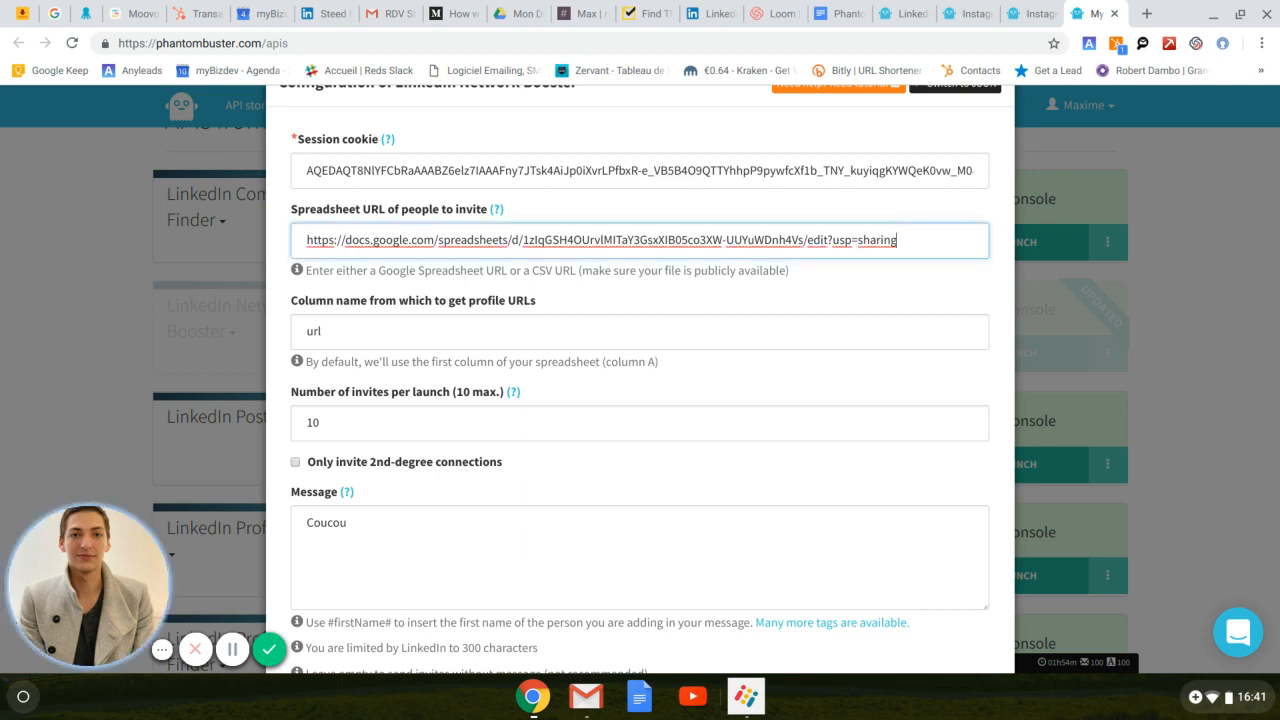
key("Right")
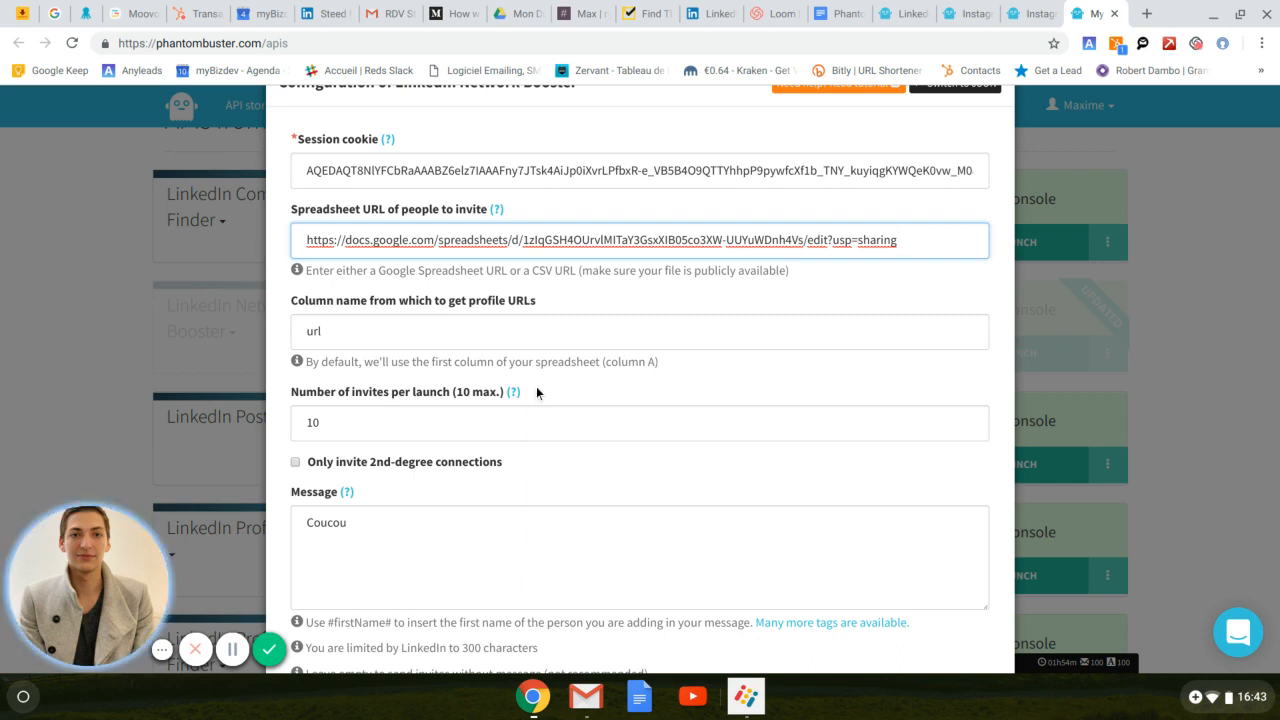
double_click(313, 331)
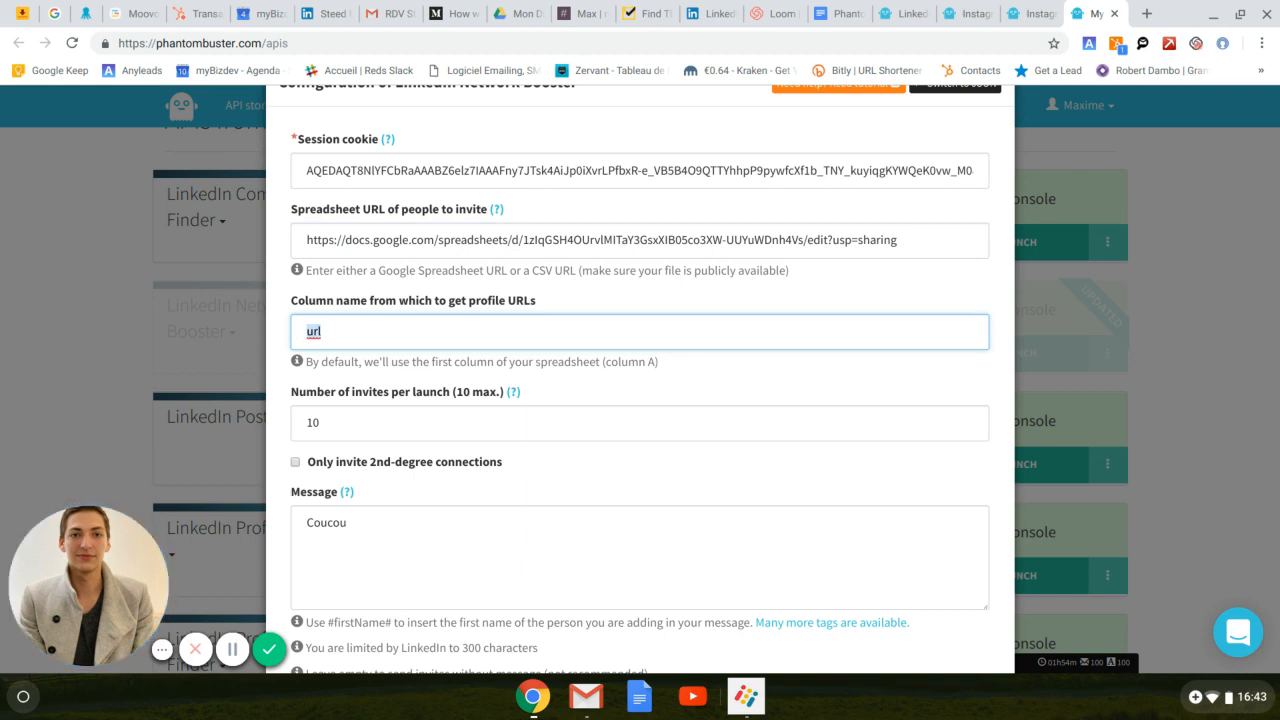
Step: Set the number of LinkedIn invites per launch to 4
left_click(600, 422)
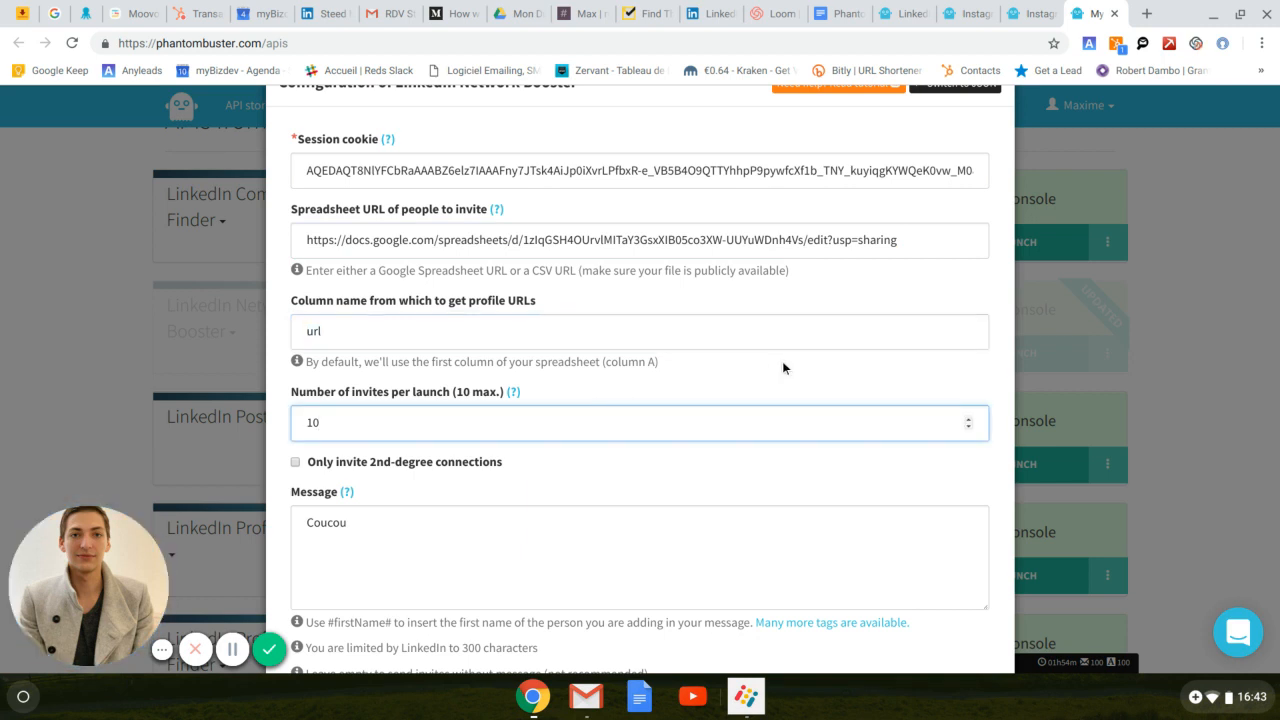
scroll(846, 366, "down", 1)
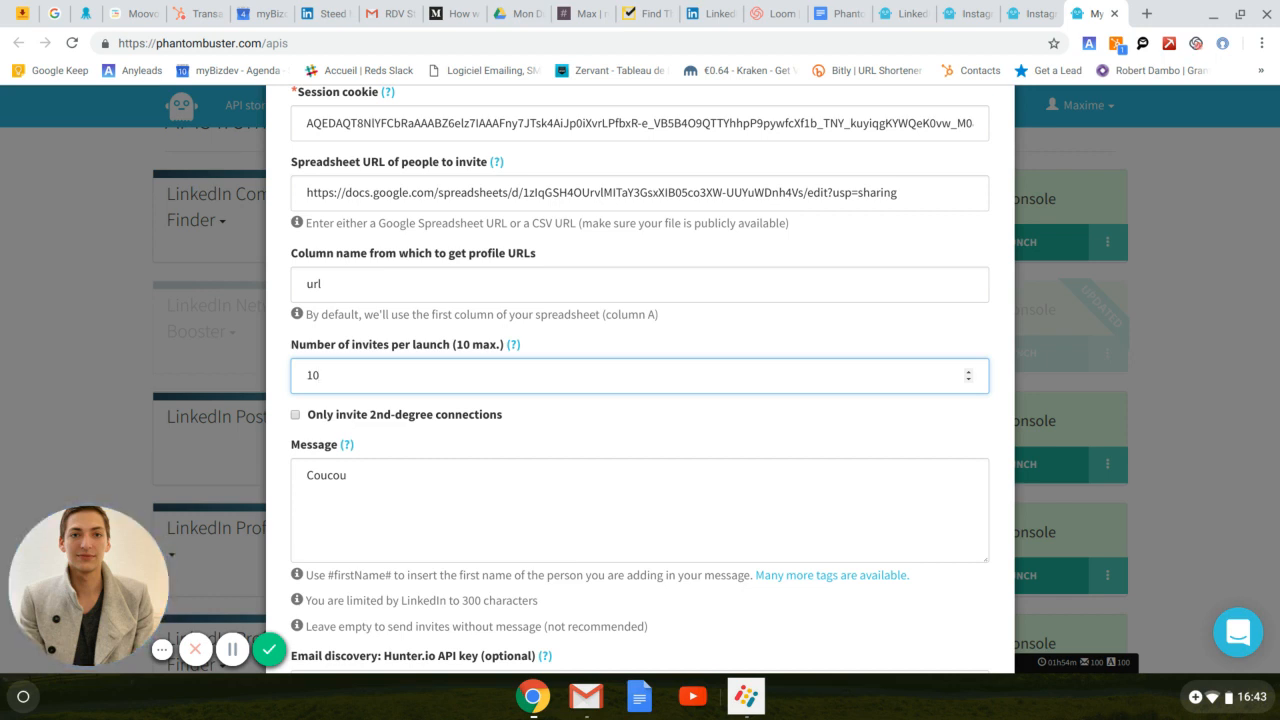
key("BackSpace")
key("BackSpace")
type("6")
Step: Replace the invitation message with "hello #firstname#" and check the tutorial page on additional message tags
left_click(386, 537)
key("shift+Left")
key("shift+Left")
key("shift+Left")
key("shift+Left")
key("shift+Left")
key("shift+Left")
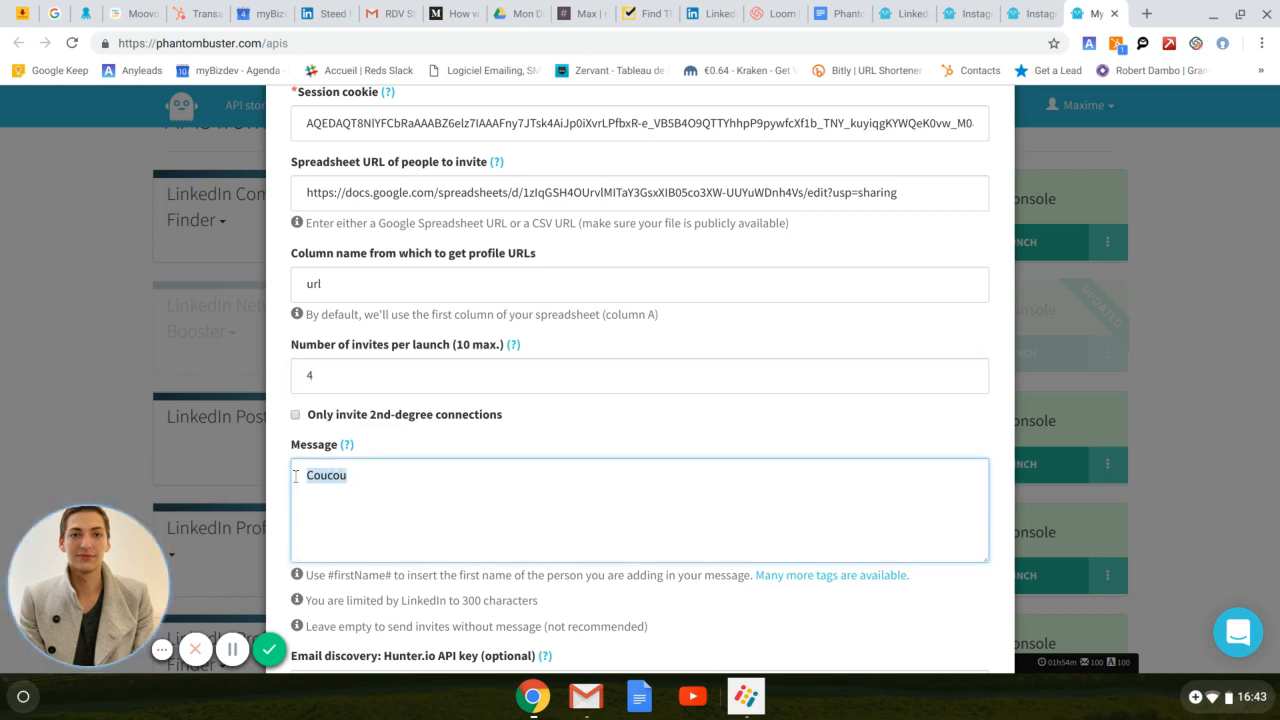
key("BackSpace")
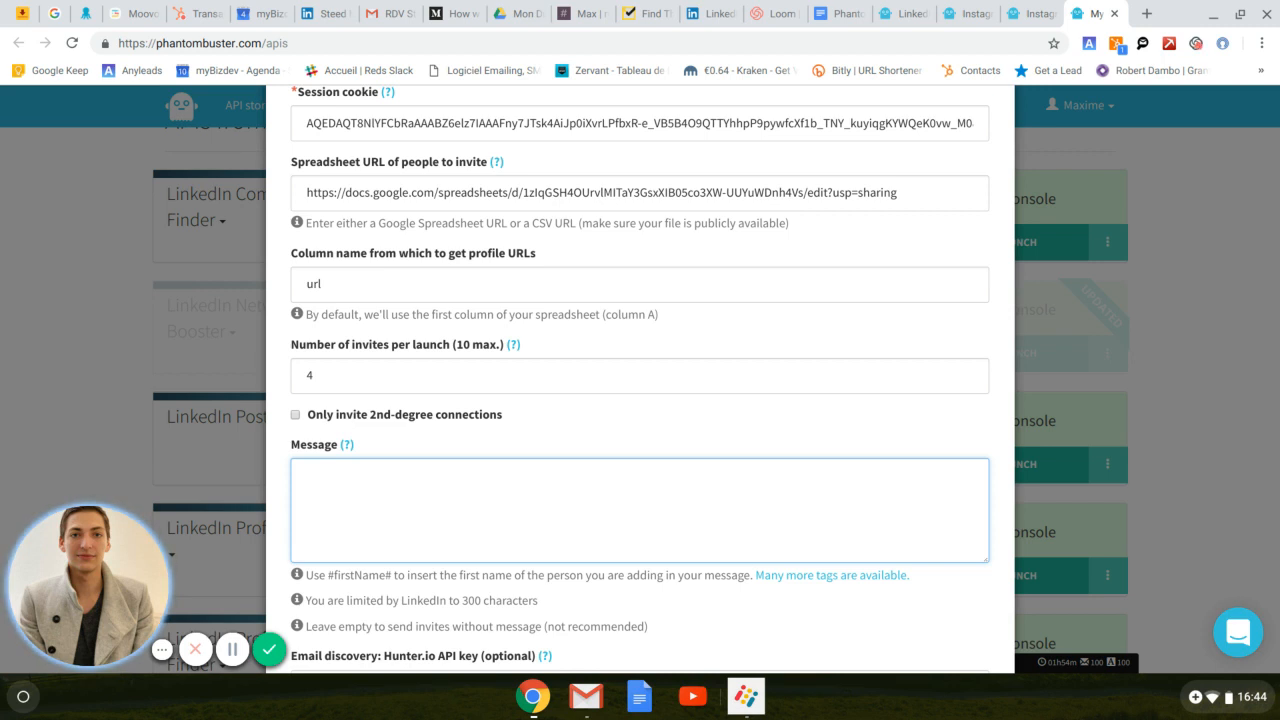
type("hello @")
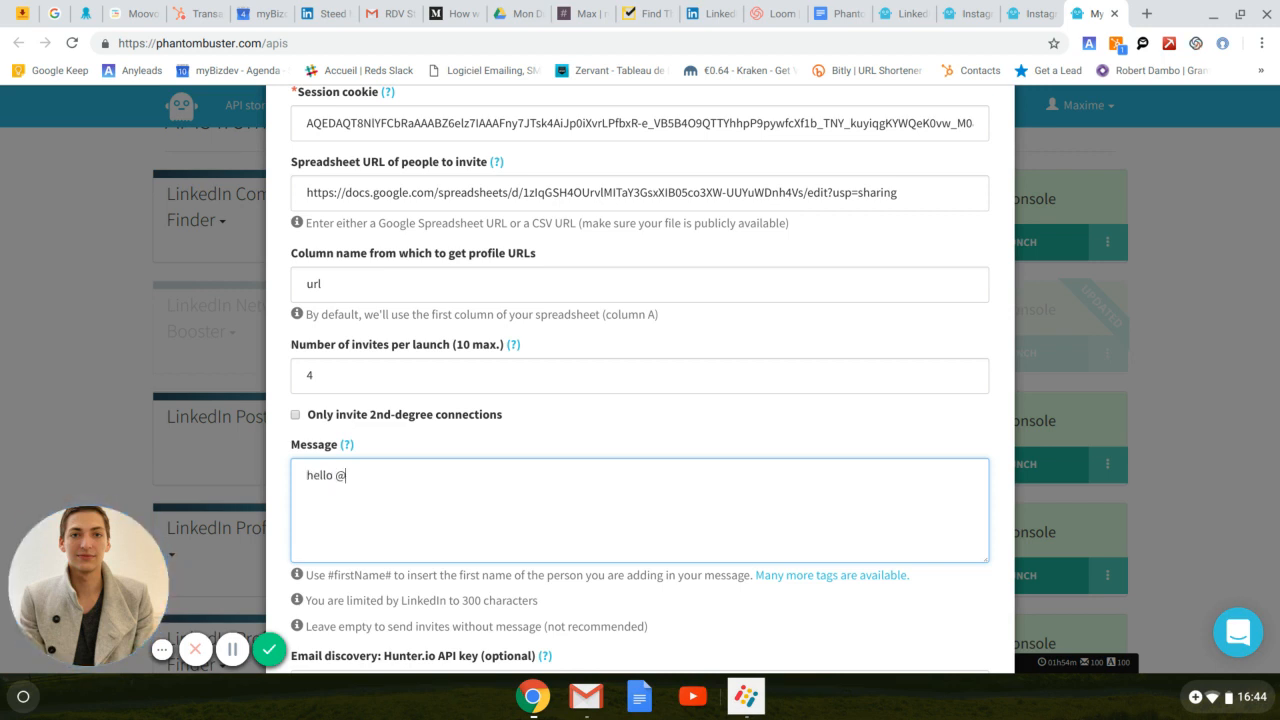
key("BackSpace")
type("#firstname#")
left_click(779, 576)
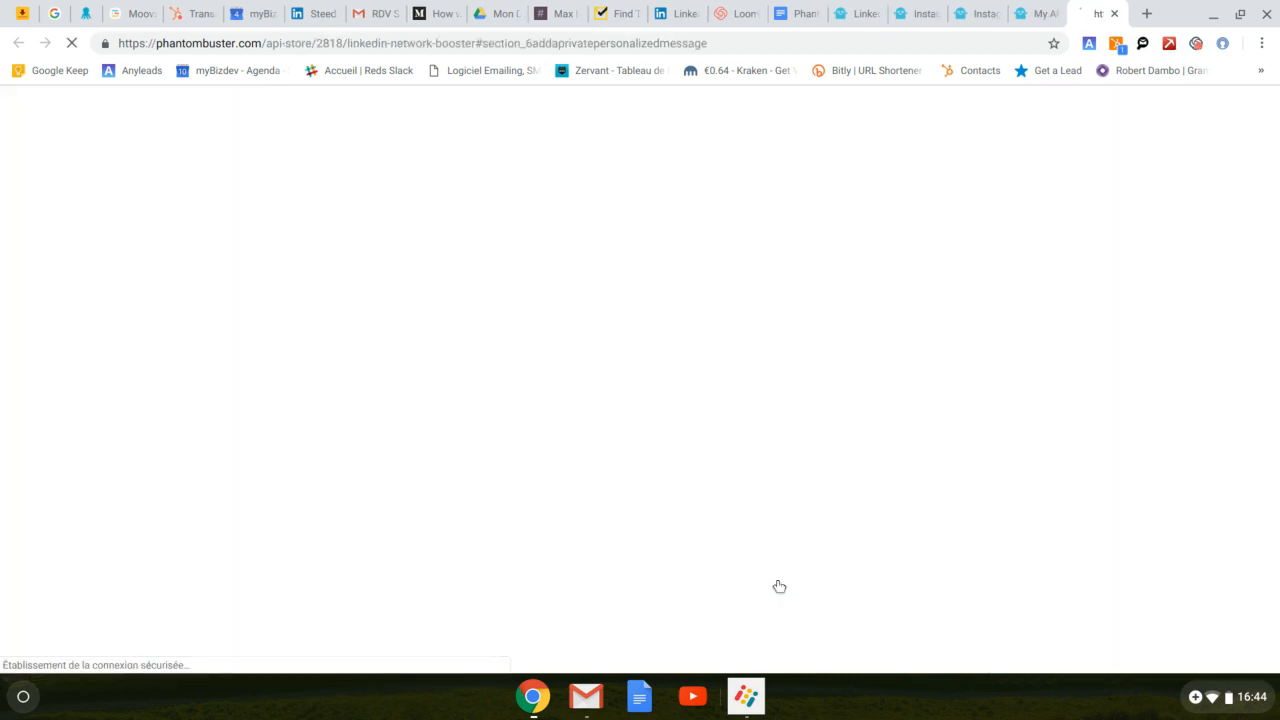
left_click(1040, 12)
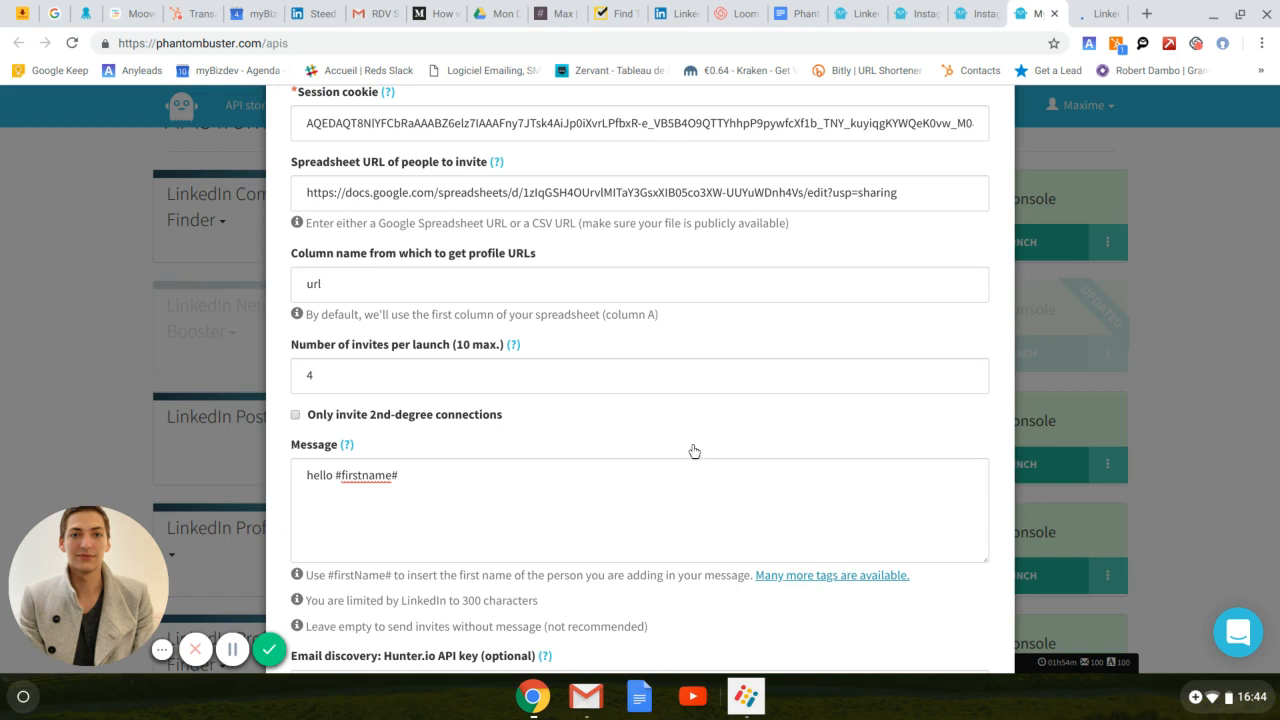
Step: Review the optional Hunter.io API key field and save the LinkedIn Network Booster configuration
scroll(692, 455, "down", 3)
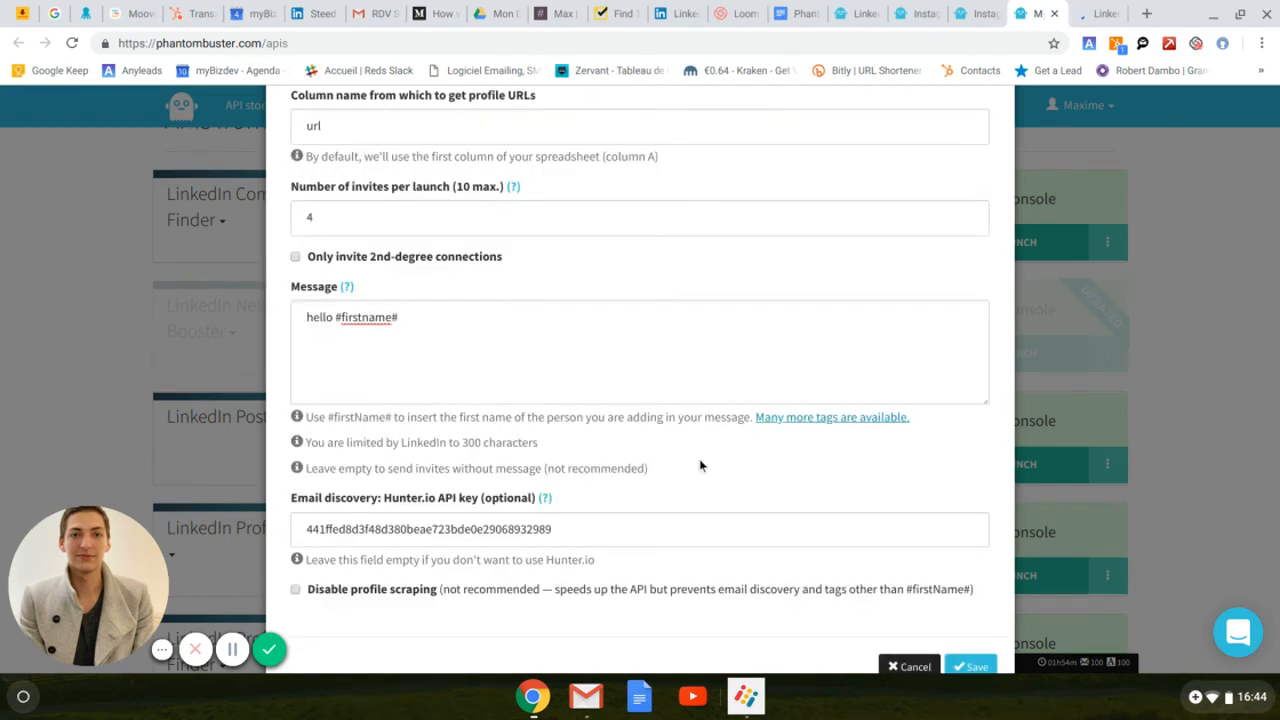
scroll(572, 530, "down", 1)
left_click_drag(572, 529, 276, 480)
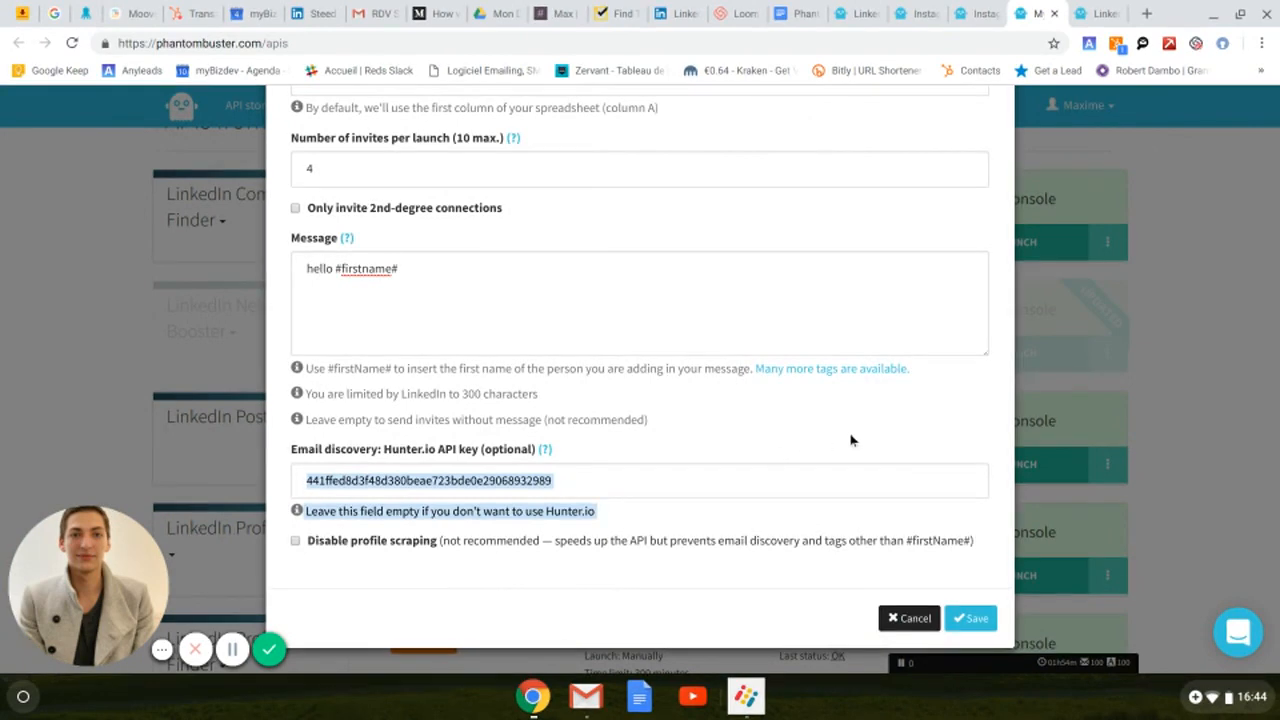
left_click(974, 620)
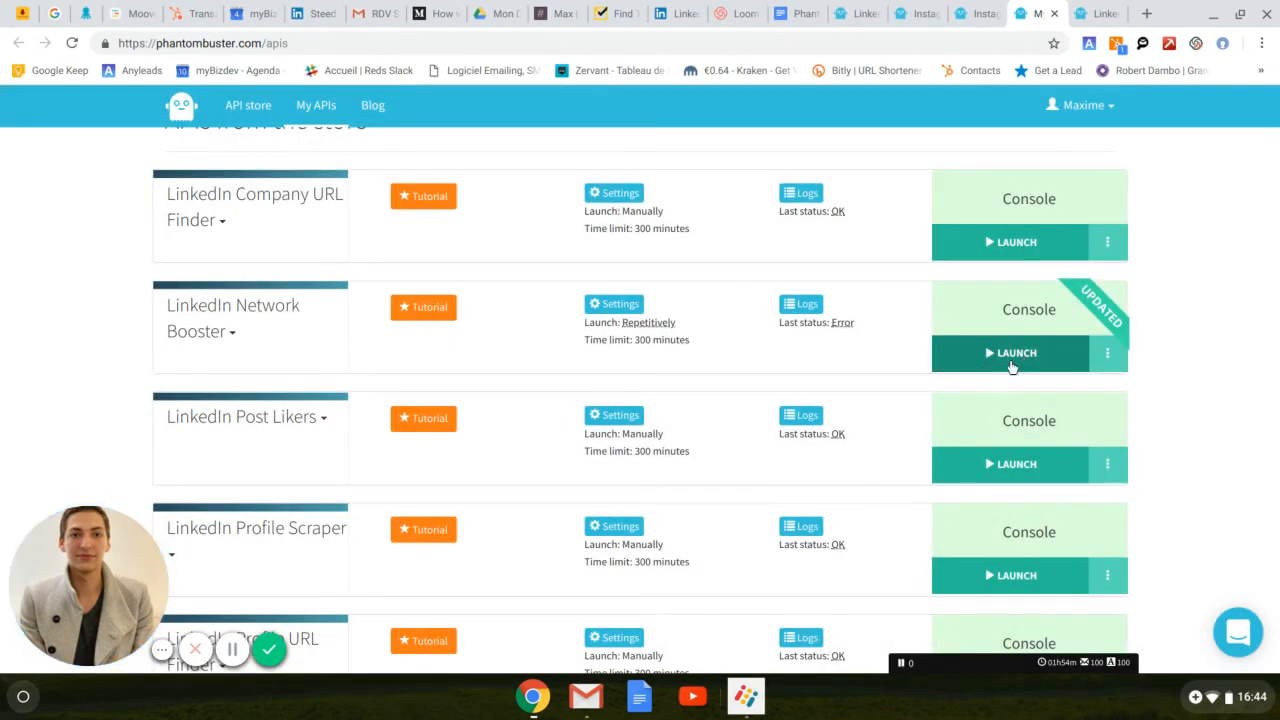
Step: Open the LinkedIn Network Booster console and examine its launch history, output log and result files
left_click(1029, 320)
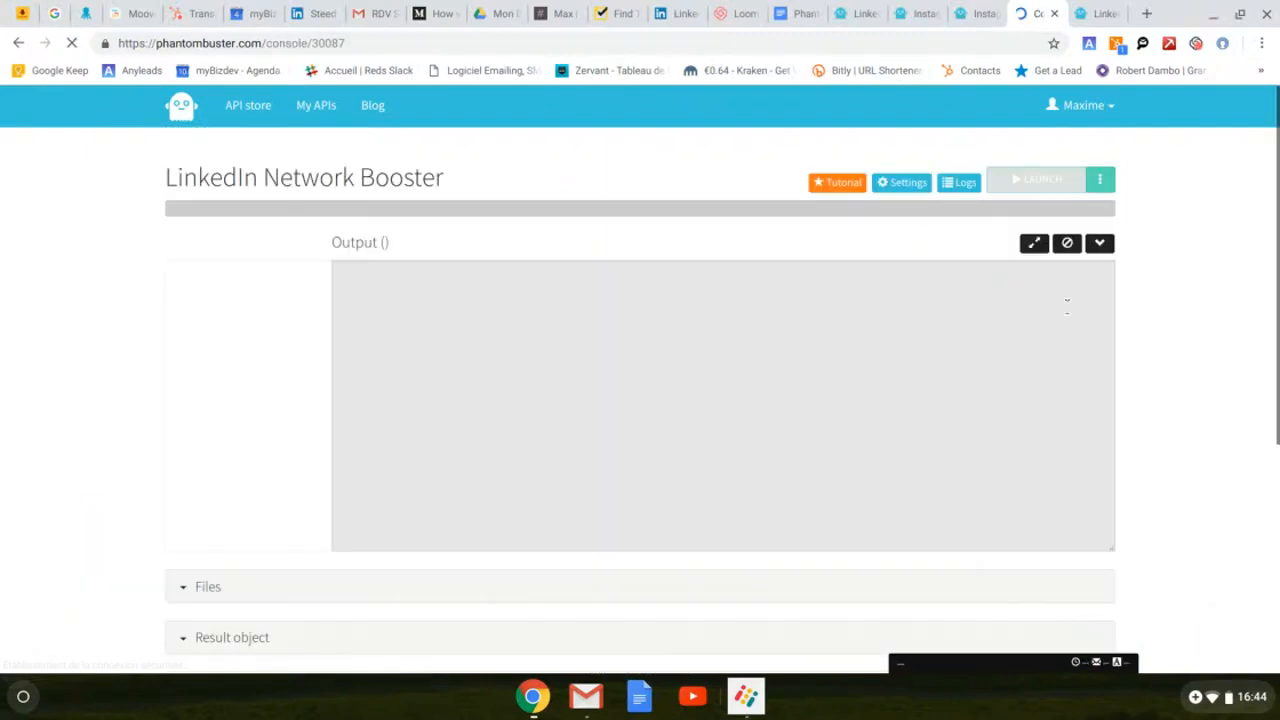
scroll(112, 240, "down", 1)
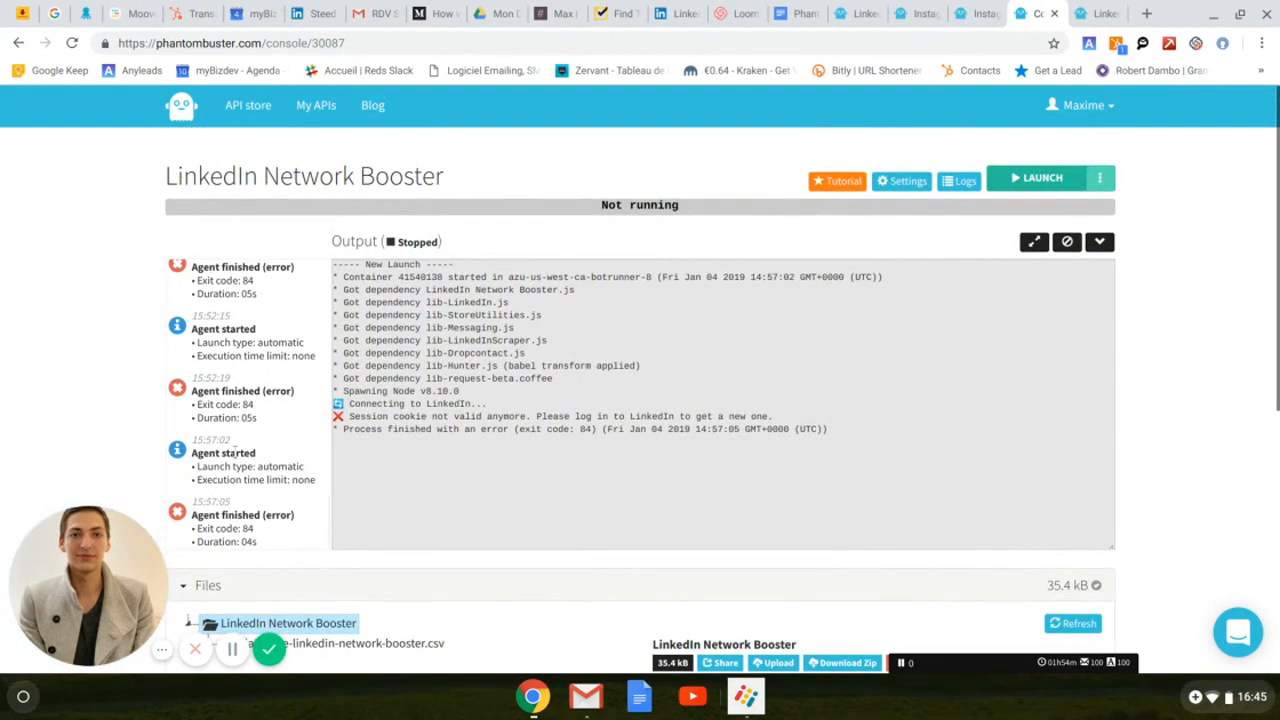
scroll(237, 413, "up", 1)
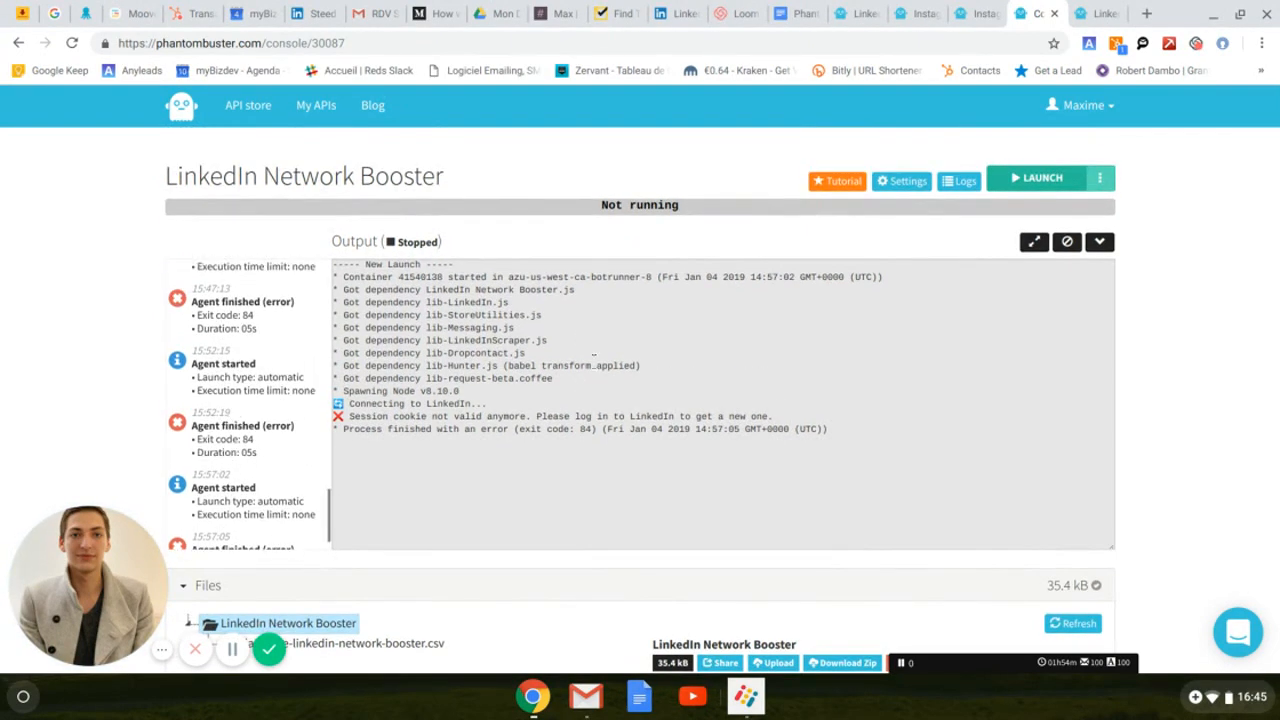
scroll(566, 370, "down", 1)
scroll(566, 370, "down", 3)
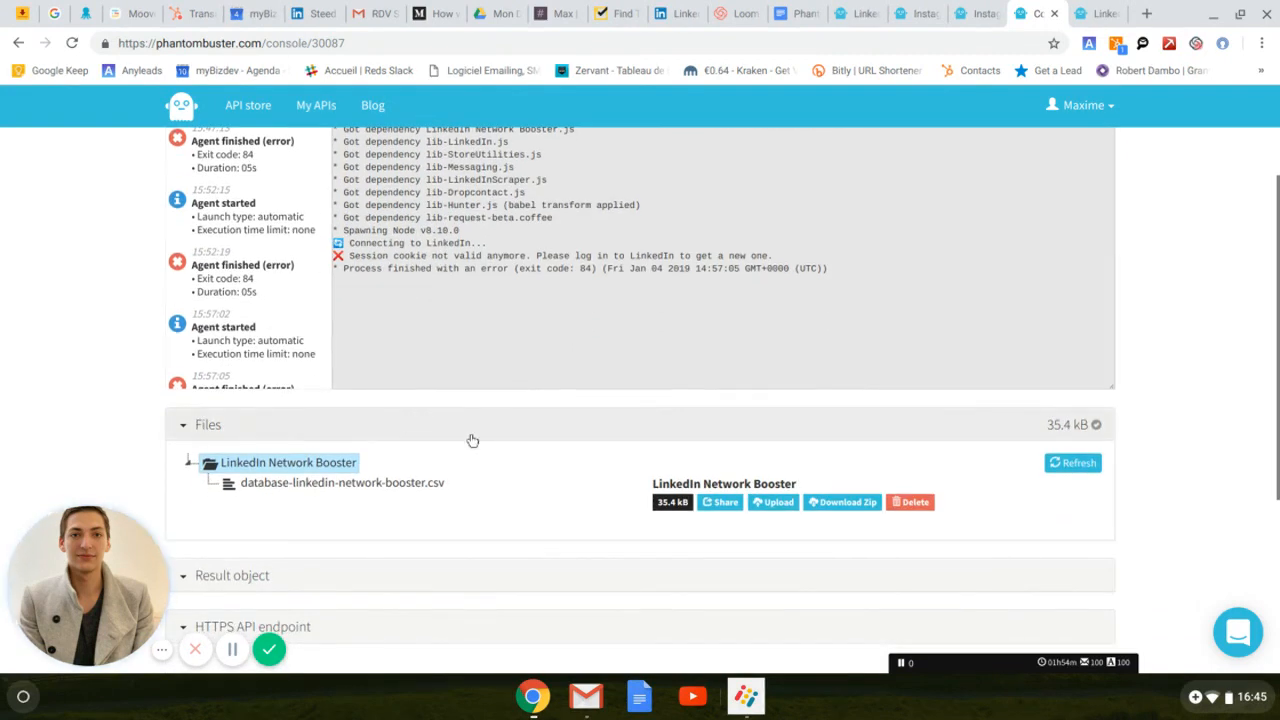
scroll(471, 437, "down", 1)
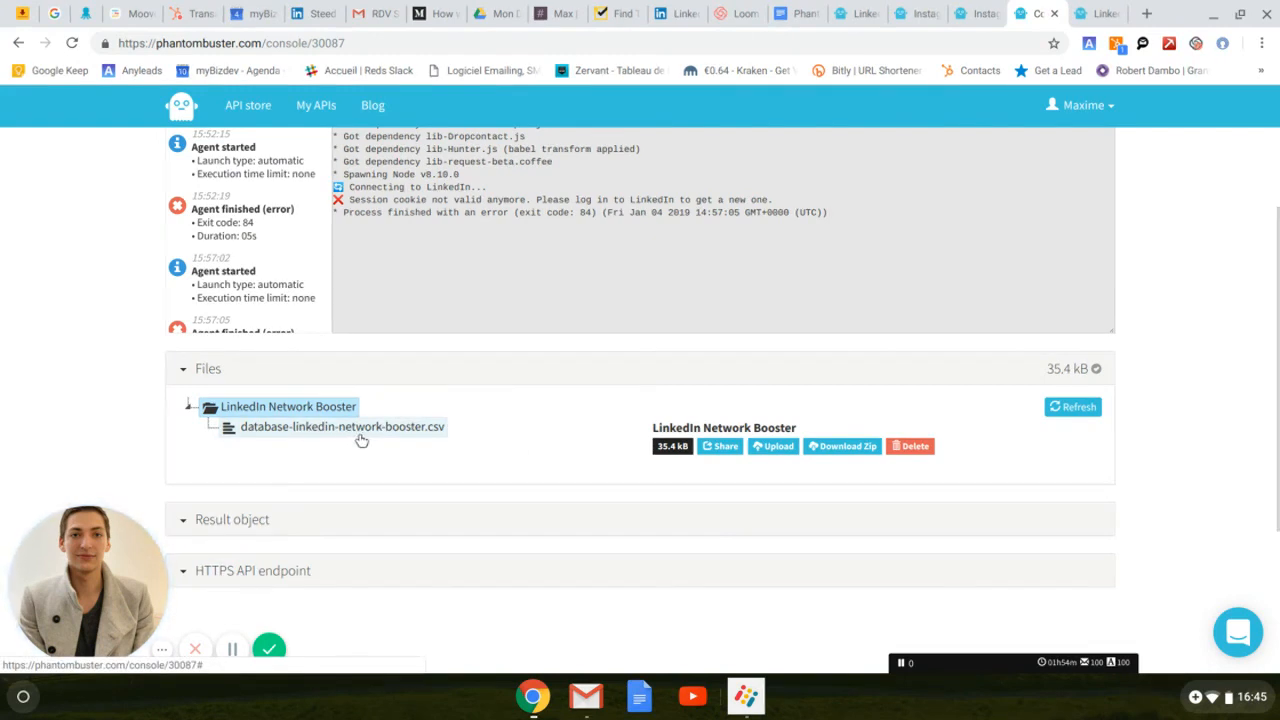
scroll(456, 435, "up", 1)
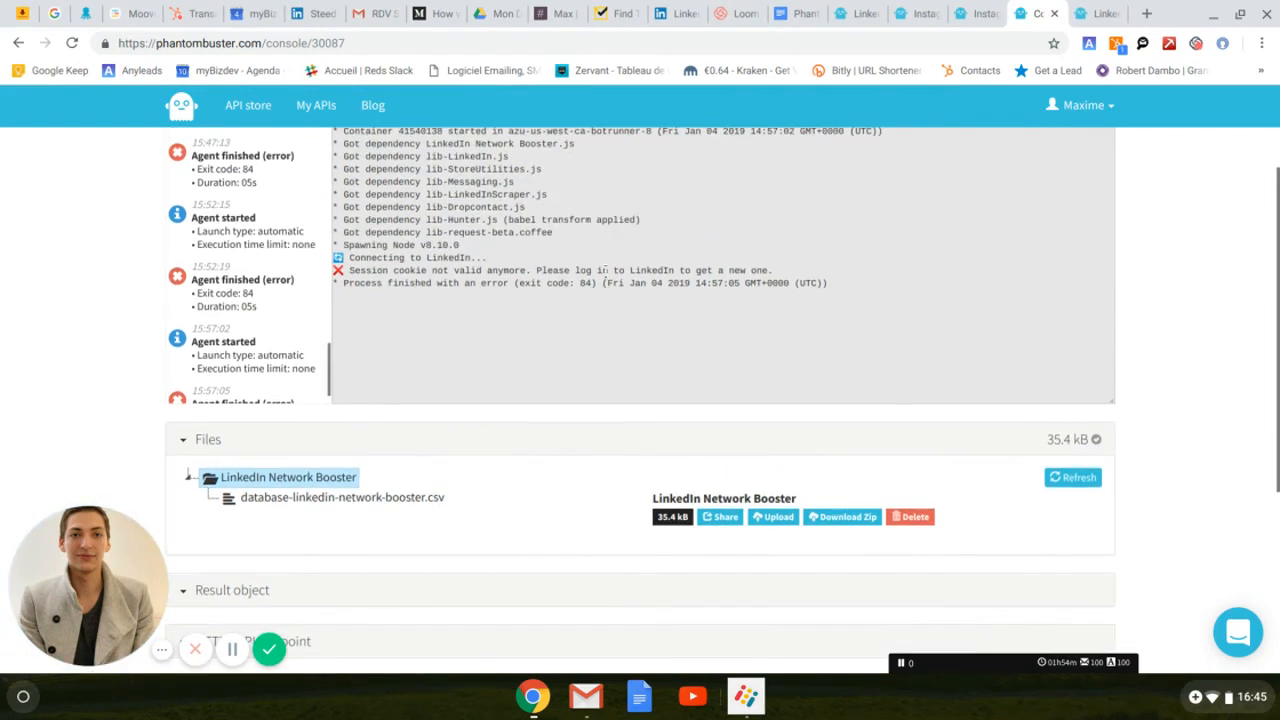
scroll(514, 340, "down", 1)
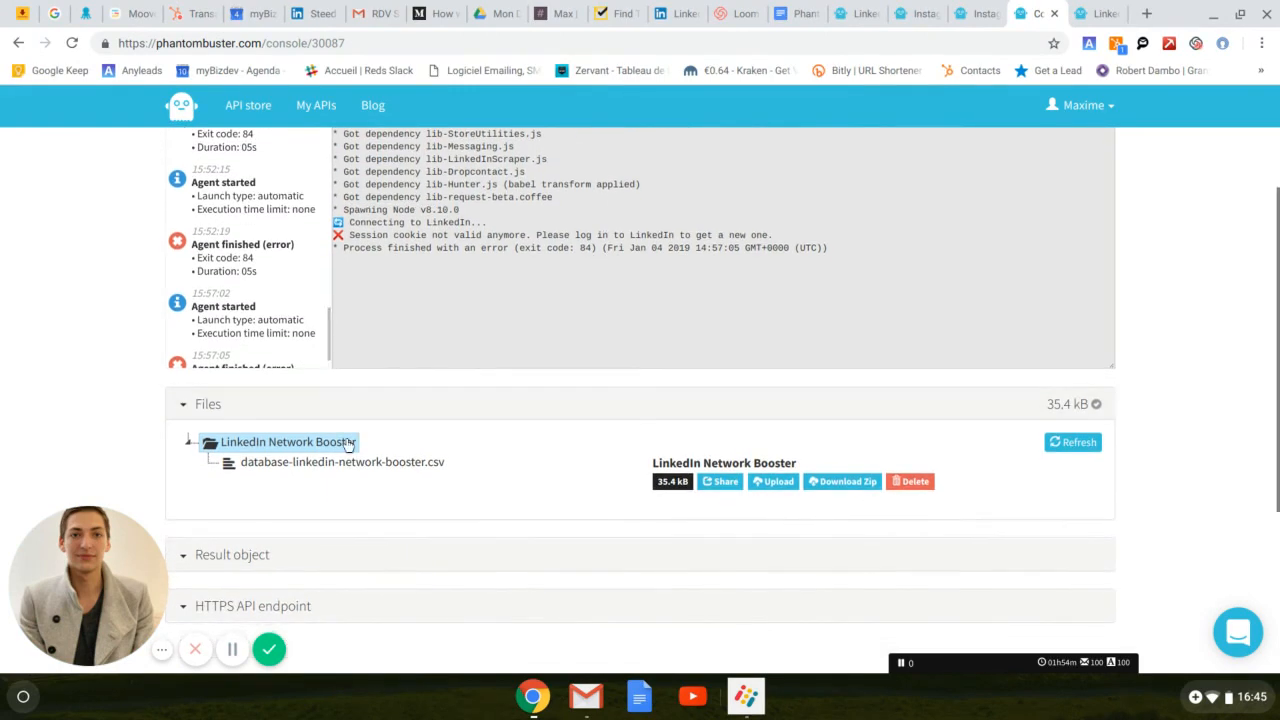
Step: Open database-linkedin-network-booster.csv in the agent's files and examine the scraped profile data in its preview
left_click(408, 461)
scroll(510, 468, "down", 2)
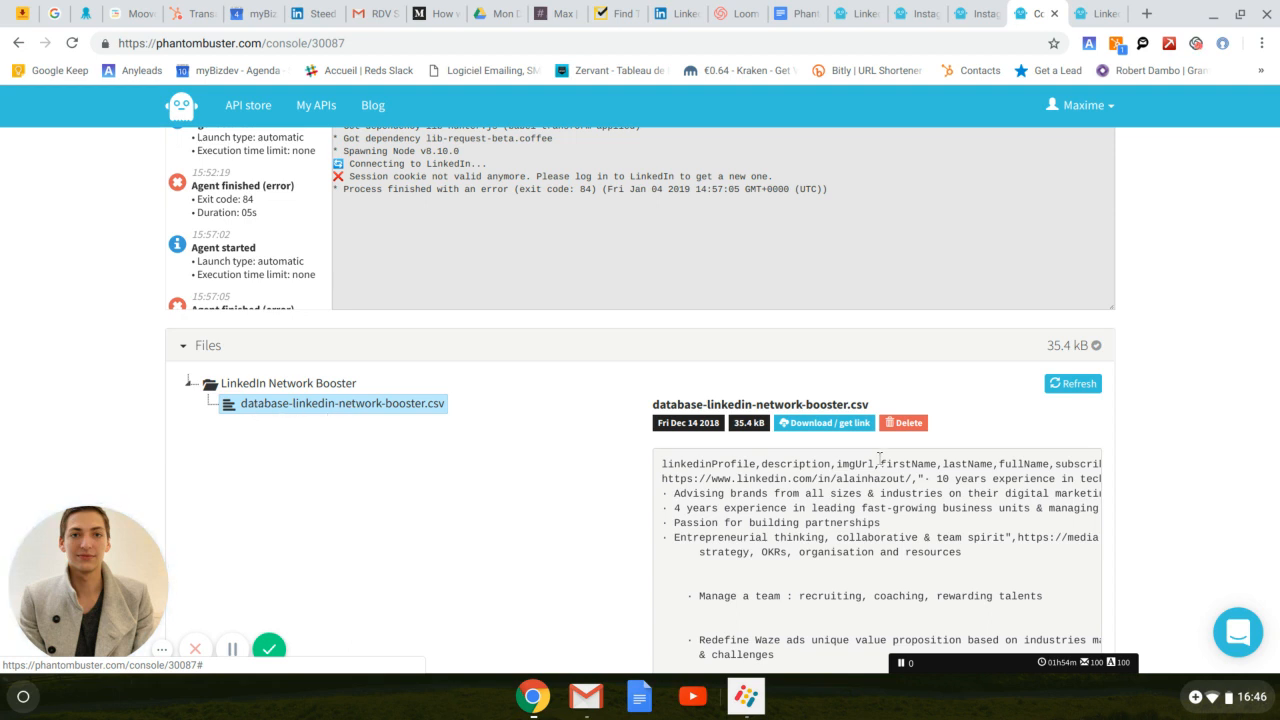
scroll(918, 508, "down", 1)
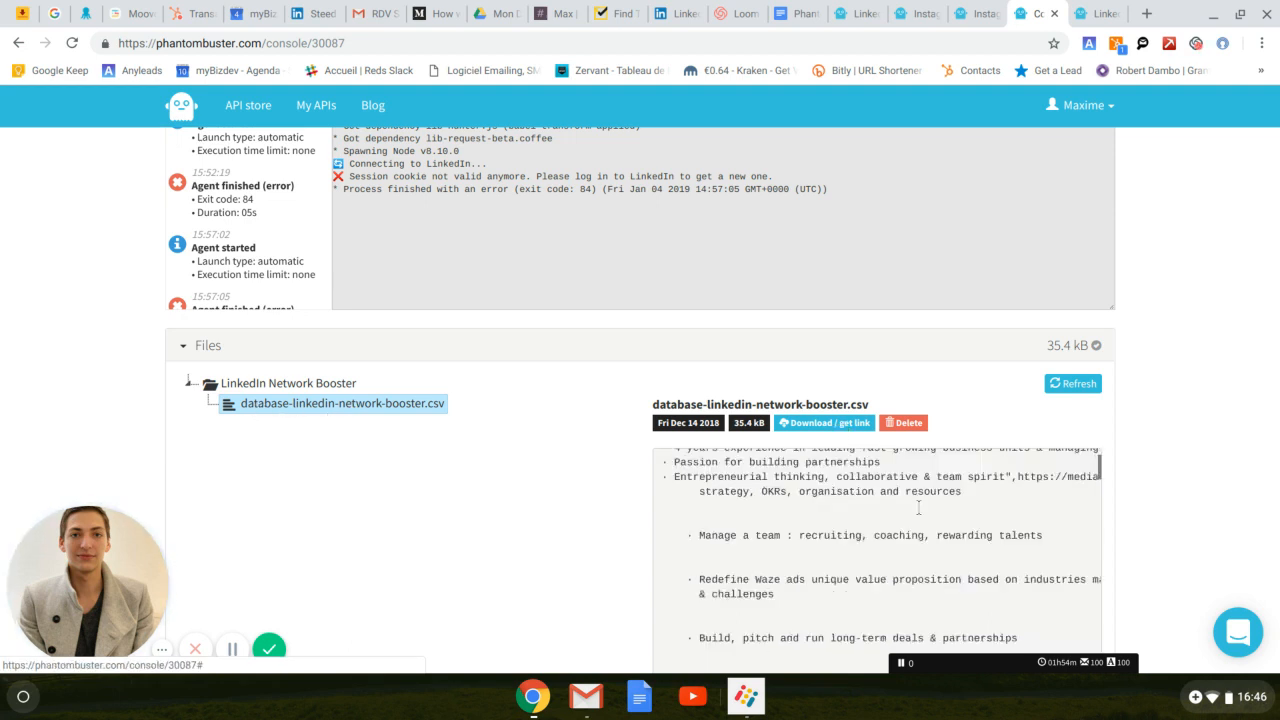
scroll(918, 508, "down", 6)
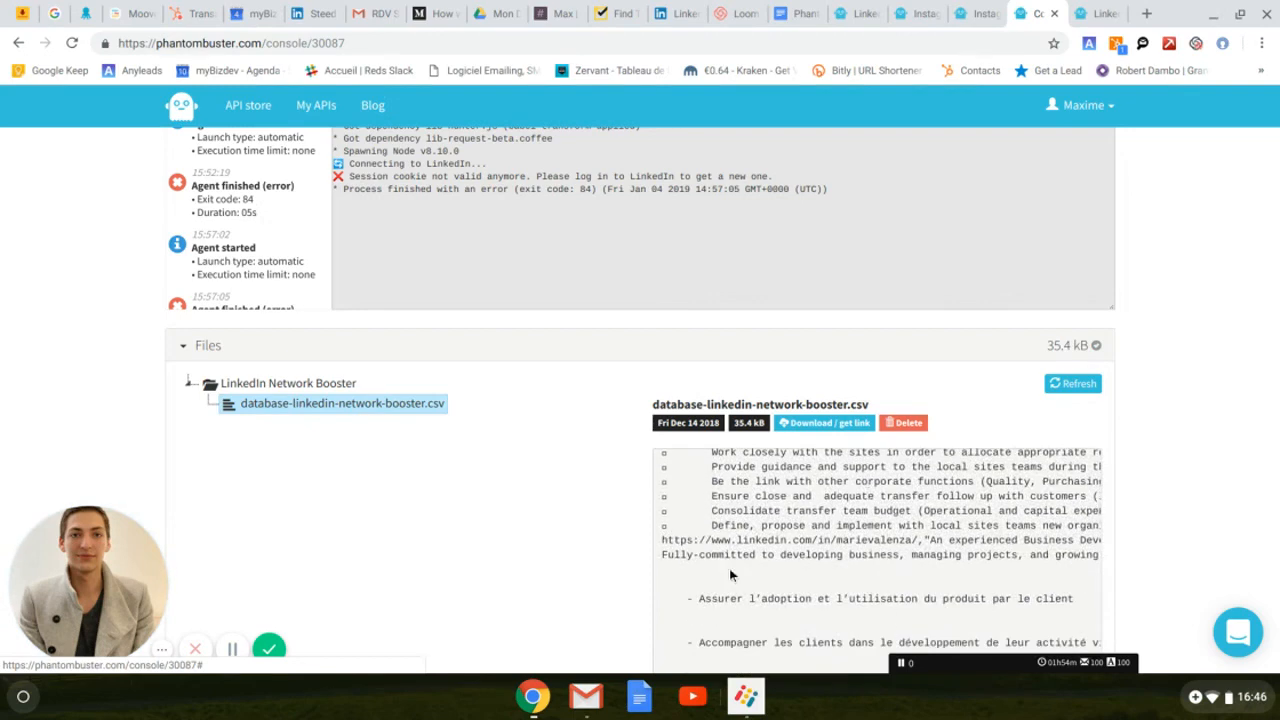
scroll(574, 513, "up", 3)
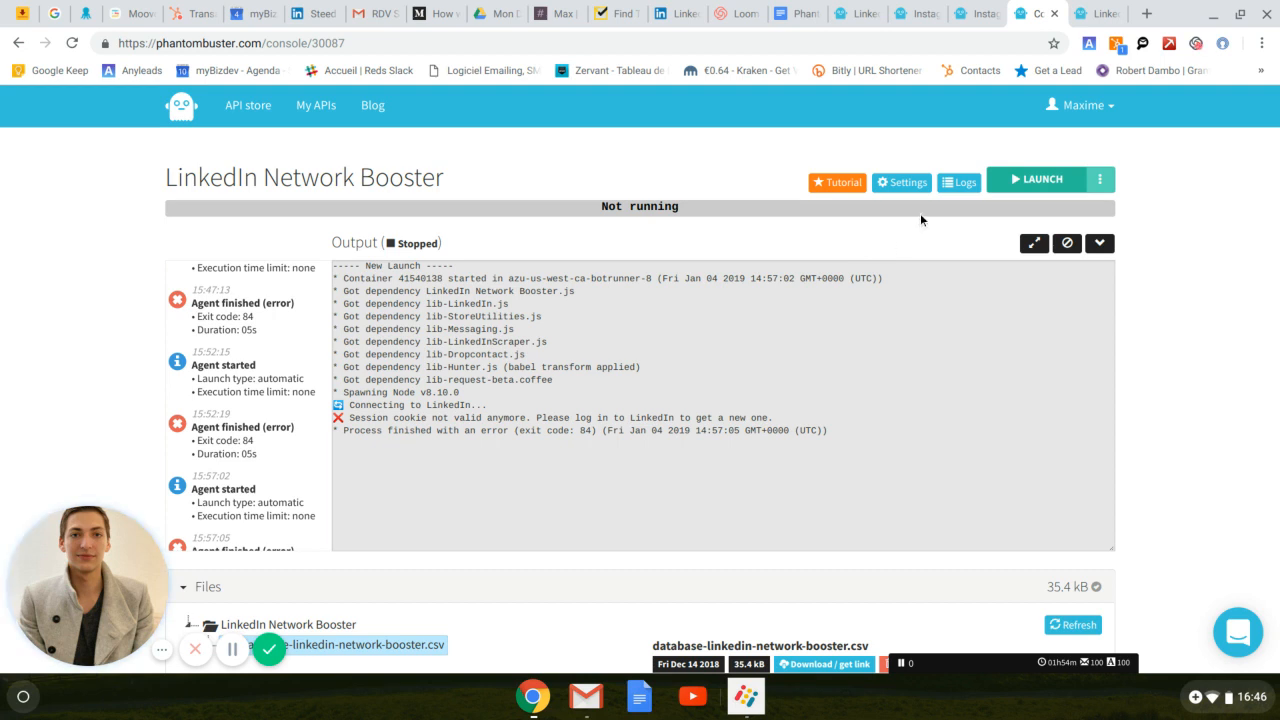
Step: Open the LinkedIn Network Booster settings, review the preset frequencies of the Repetitively launch mode, and return to Repetitively (advanced)
left_click(909, 188)
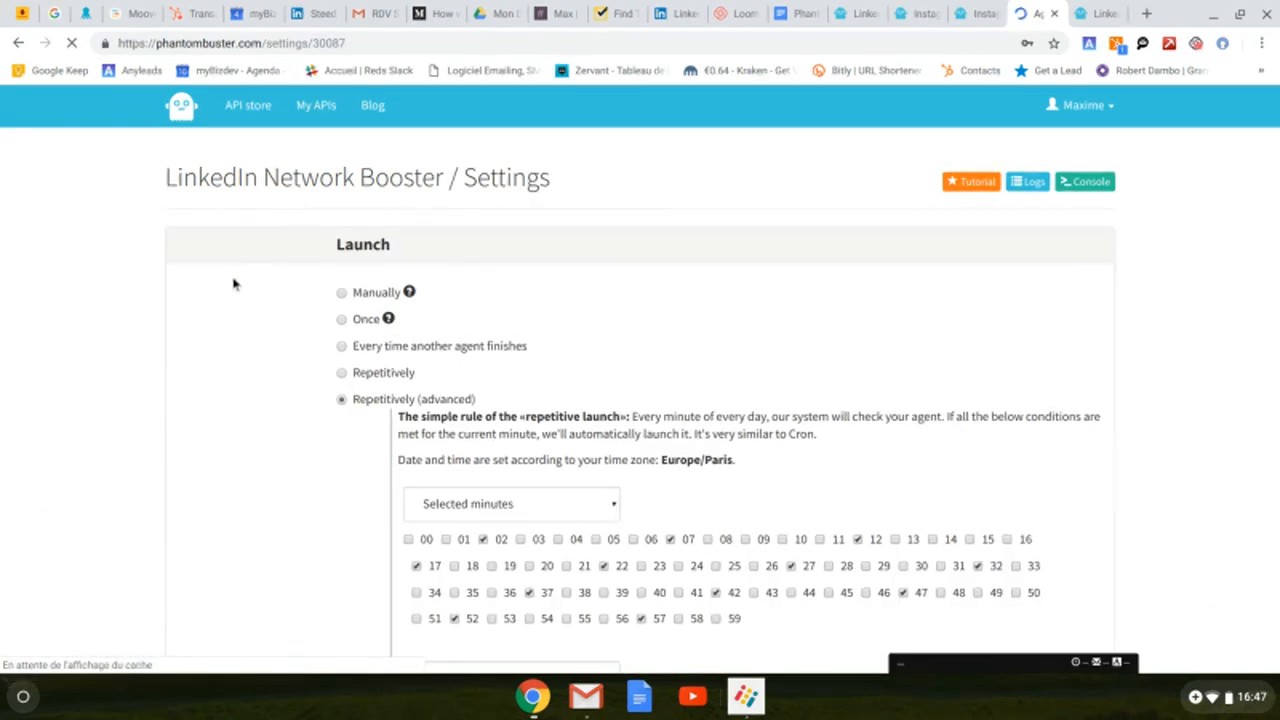
scroll(238, 290, "down", 2)
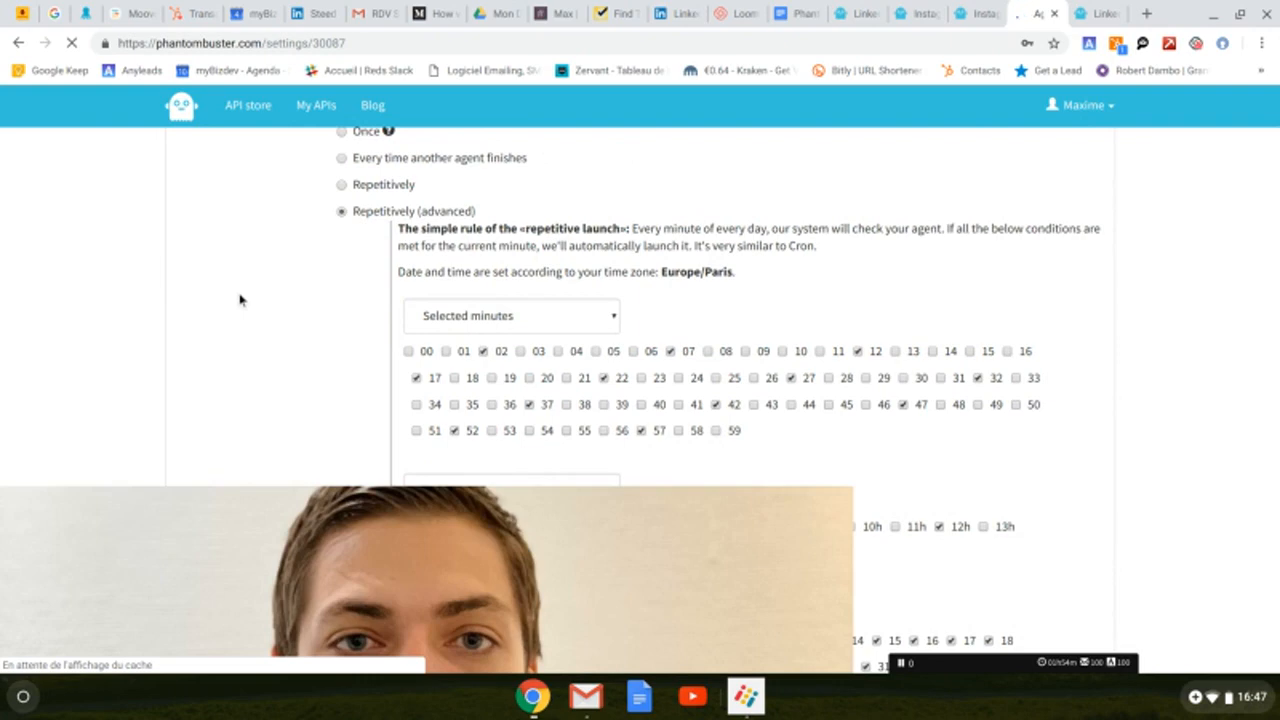
scroll(240, 299, "up", 1)
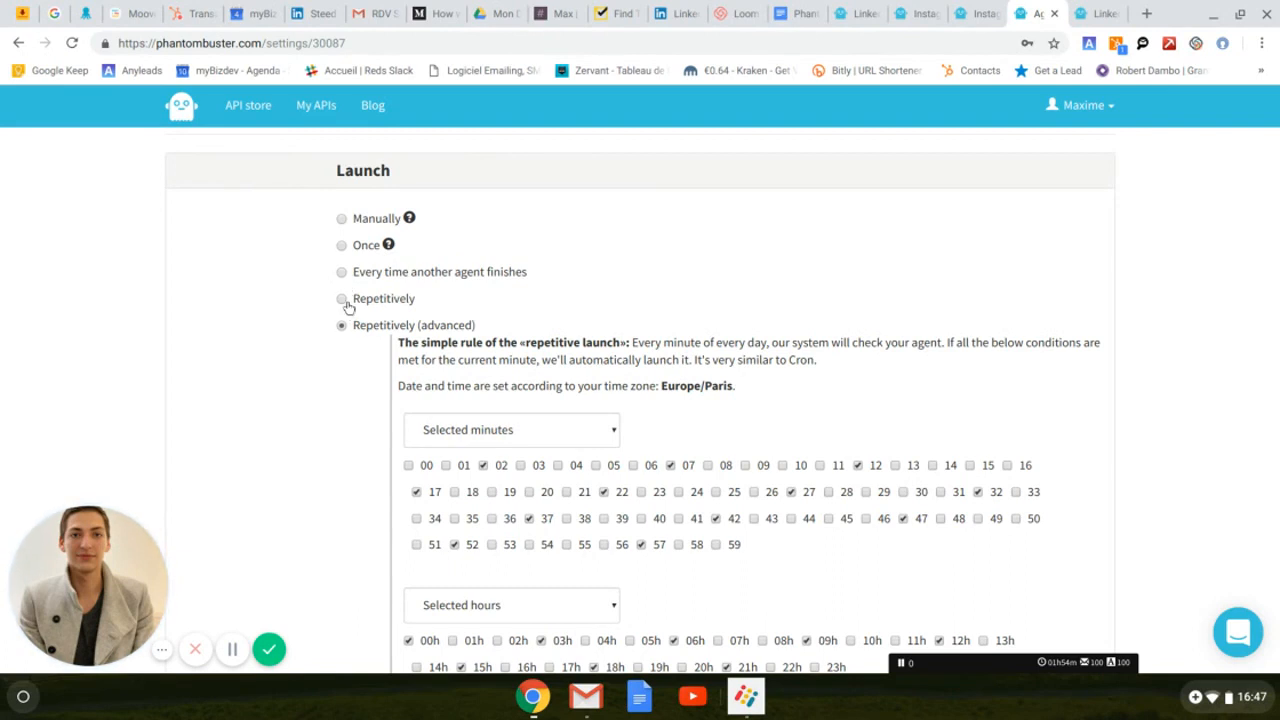
left_click(342, 299)
left_click(490, 327)
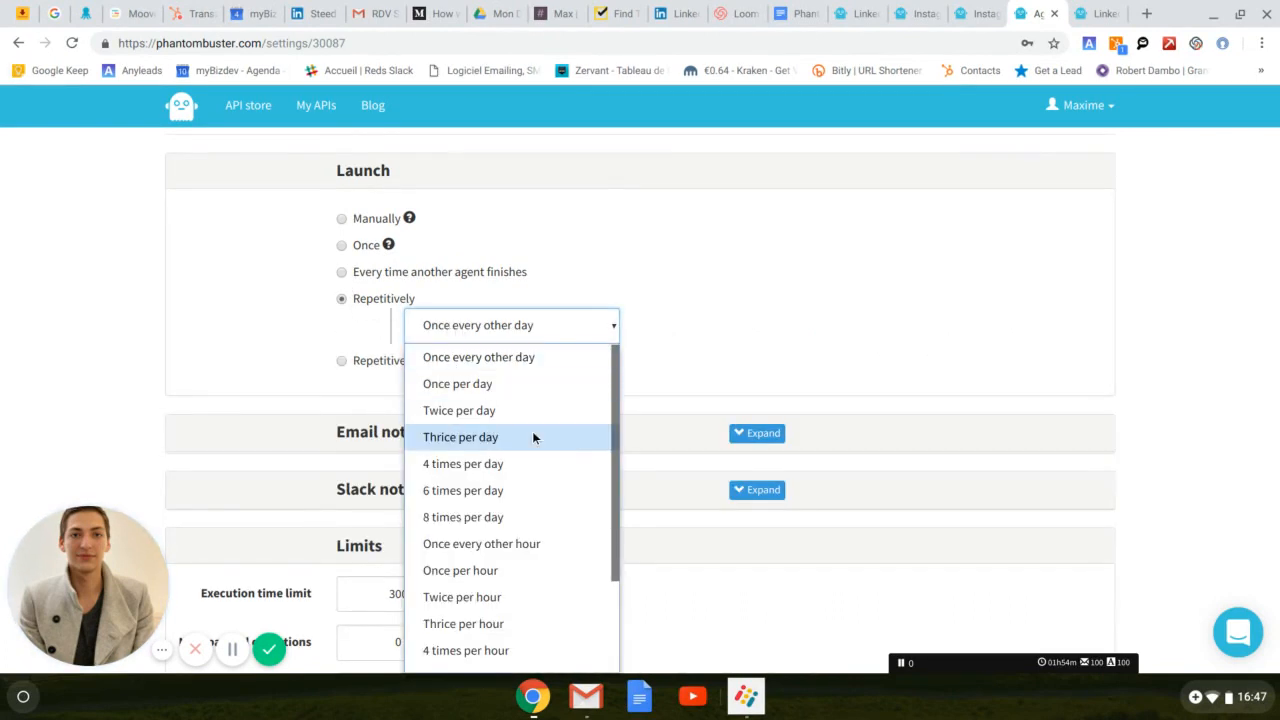
scroll(532, 431, "down", 2)
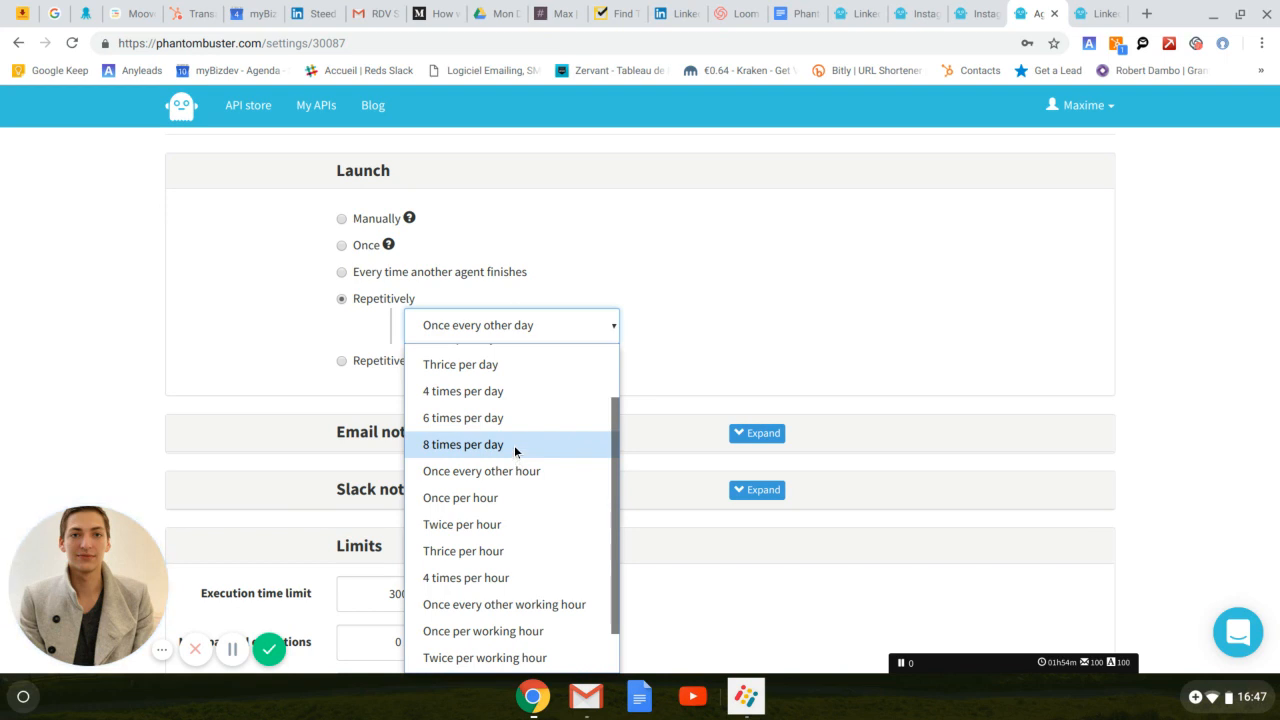
left_click(348, 329)
left_click(342, 360)
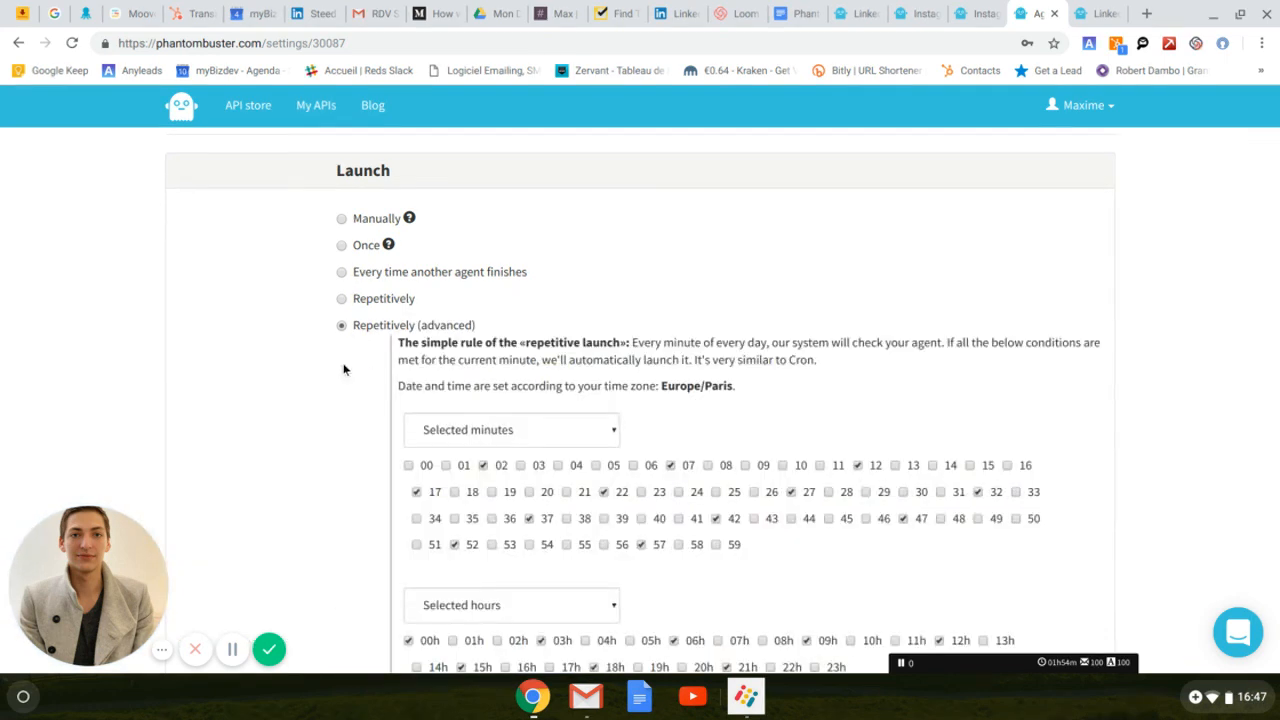
Step: Set the advanced repetitive launch schedule to every 15 minutes and every 2 hours
scroll(903, 427, "down", 2)
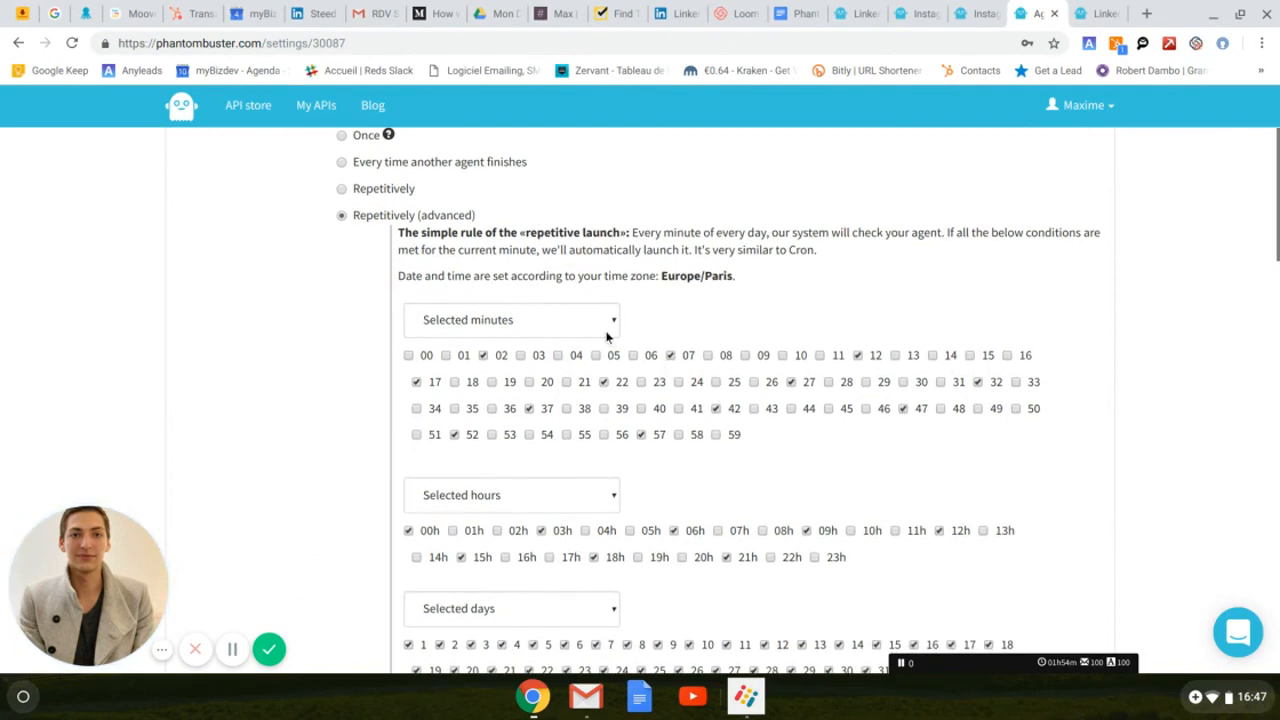
left_click(606, 334)
left_click(515, 539)
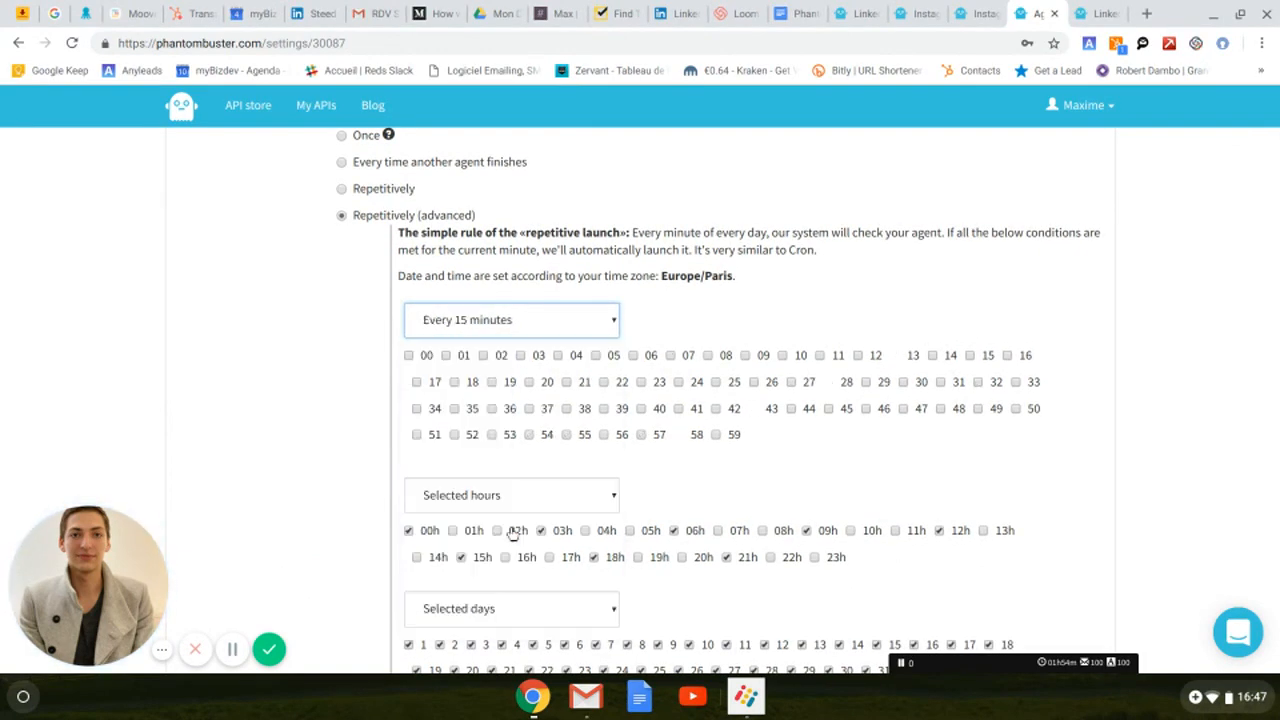
scroll(800, 400, "down", 2)
left_click(611, 383)
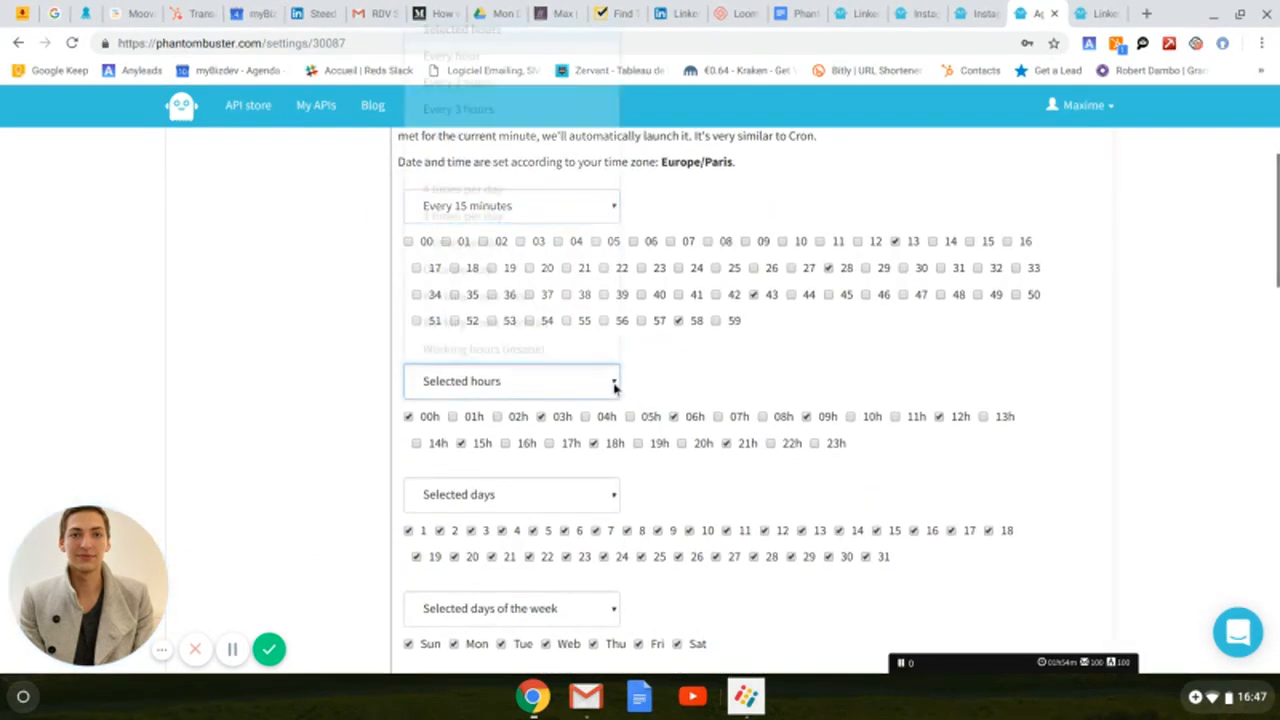
left_click(541, 84)
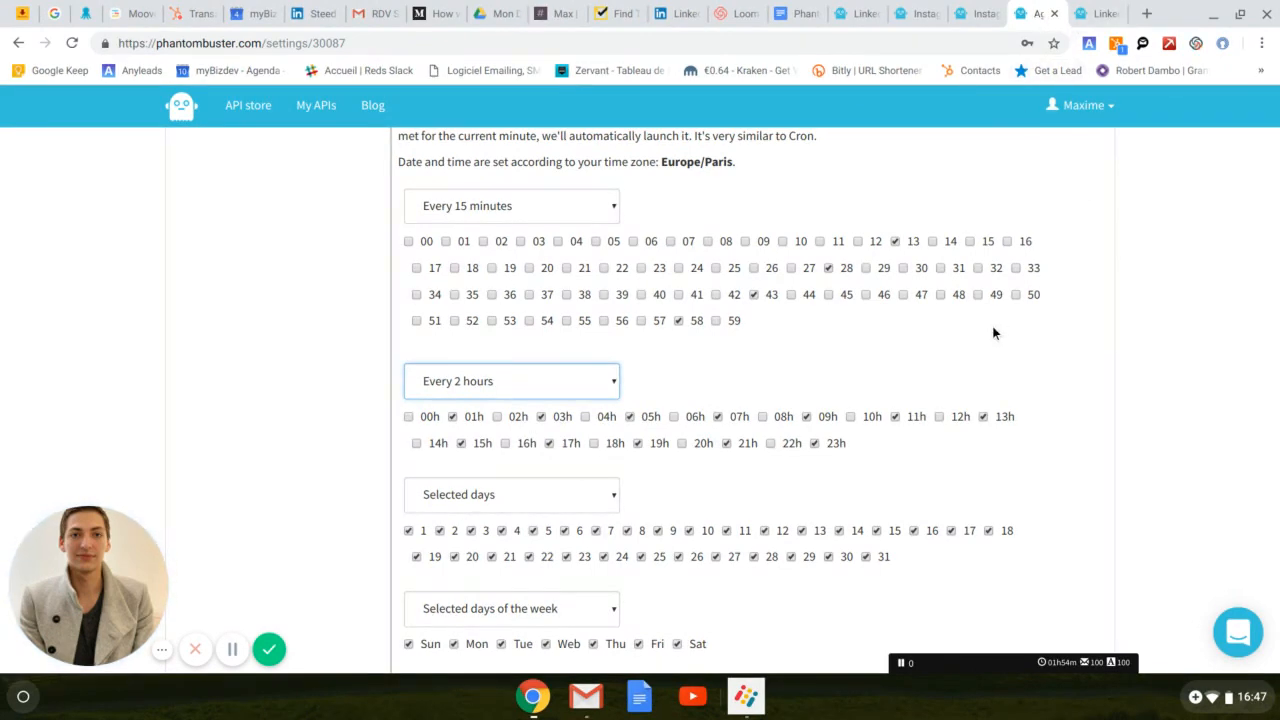
Step: Review the remaining notification, limit, file storage and proxy settings, and save the LinkedIn Network Booster settings
scroll(922, 365, "down", 6)
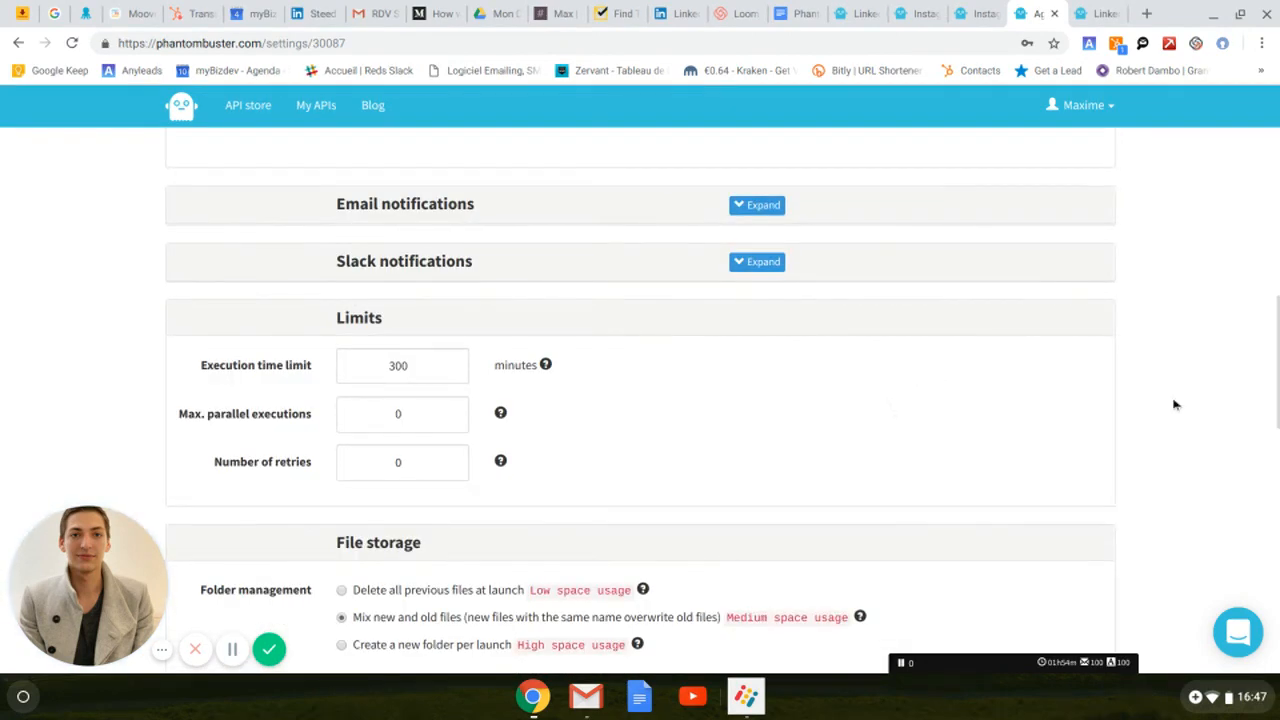
scroll(1175, 404, "down", 7)
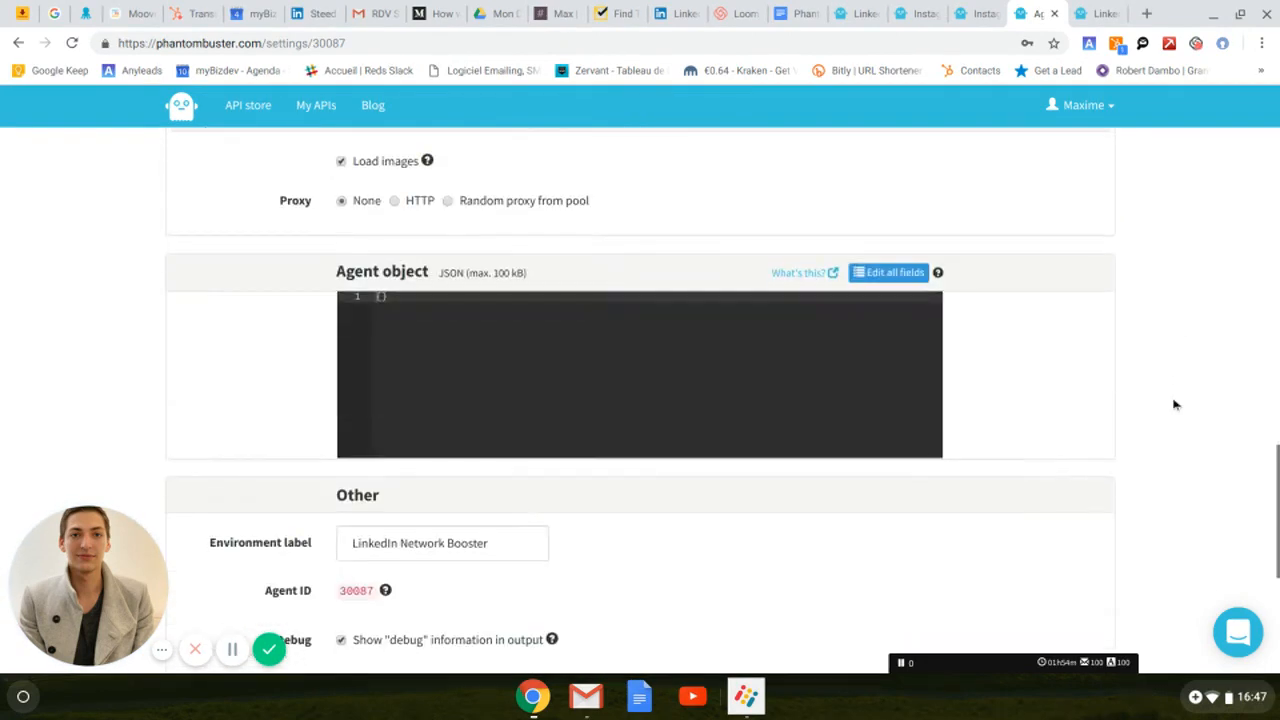
scroll(640, 400, "down", 5)
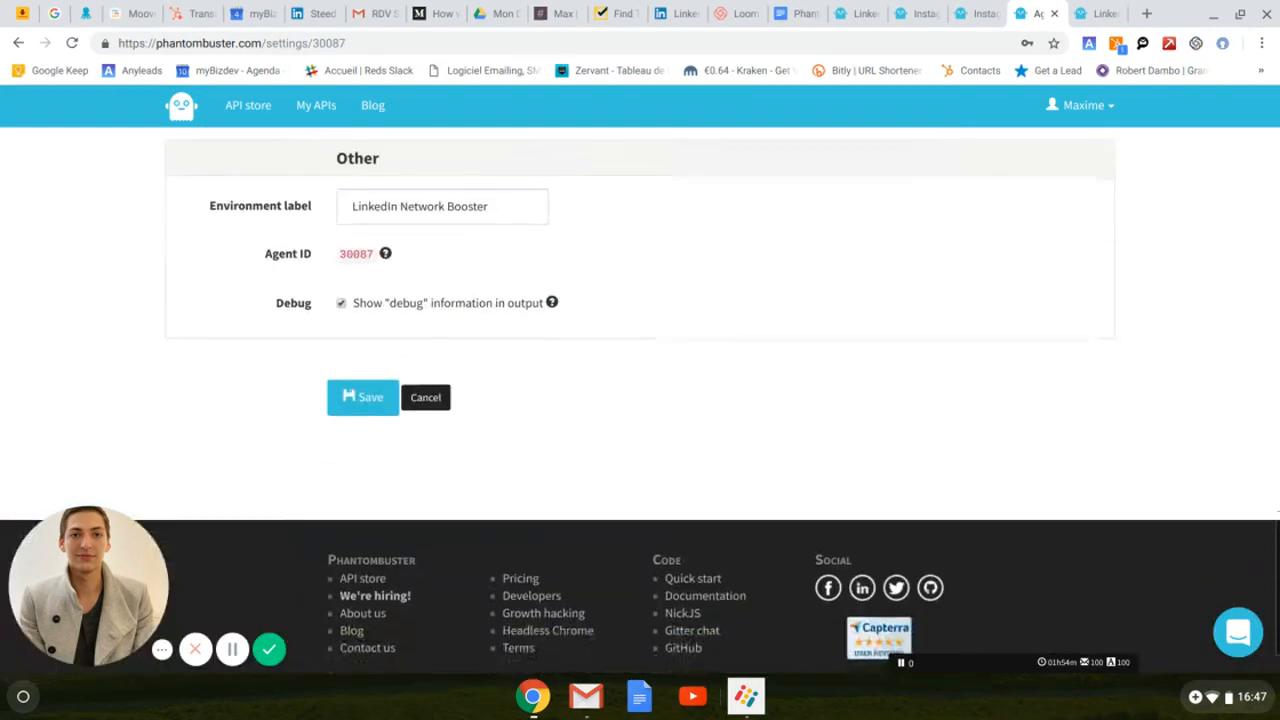
left_click(355, 390)
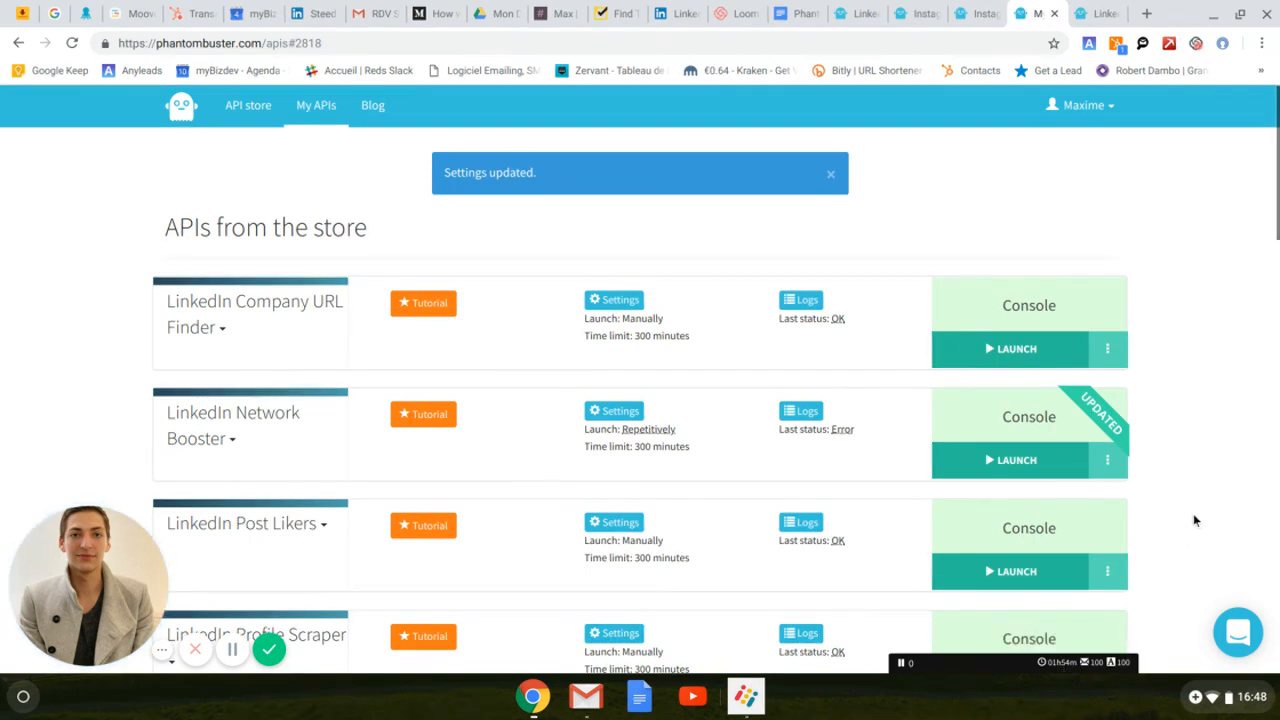
Step: Look over the list of added APIs with their launch modes and last statuses, and return to the API store
scroll(1204, 405, "down", 1)
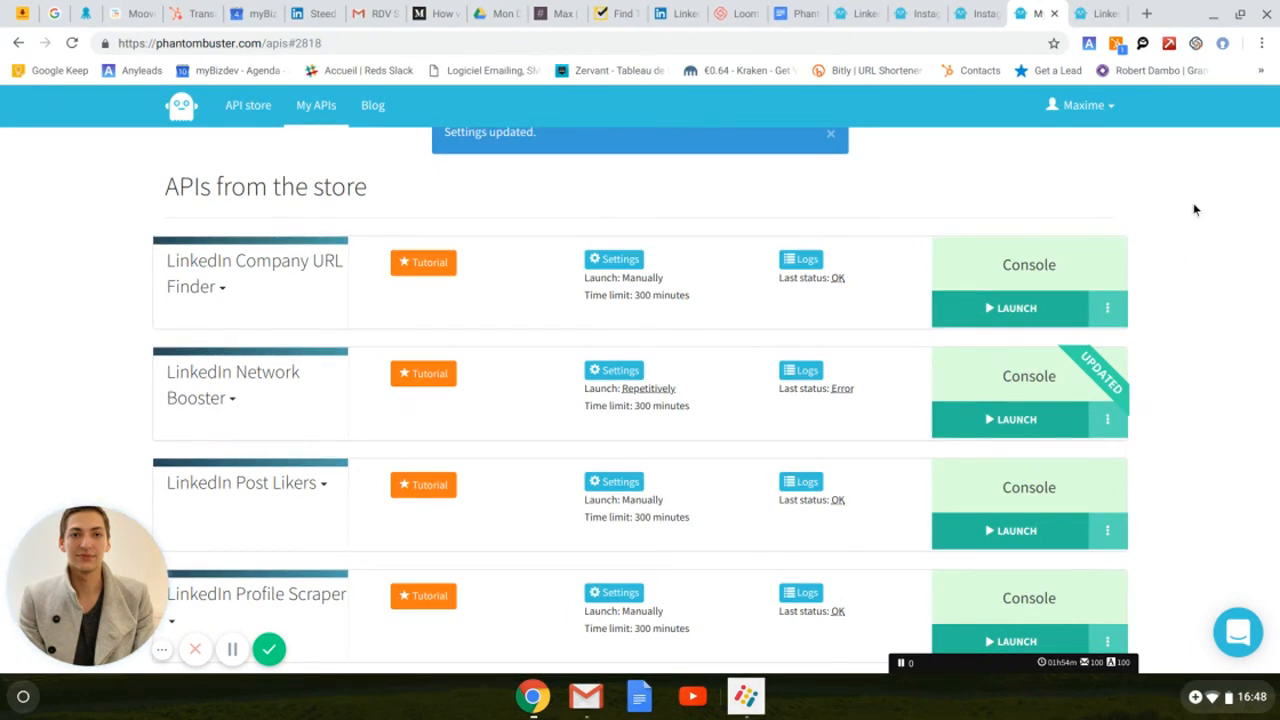
scroll(1194, 209, "down", 1)
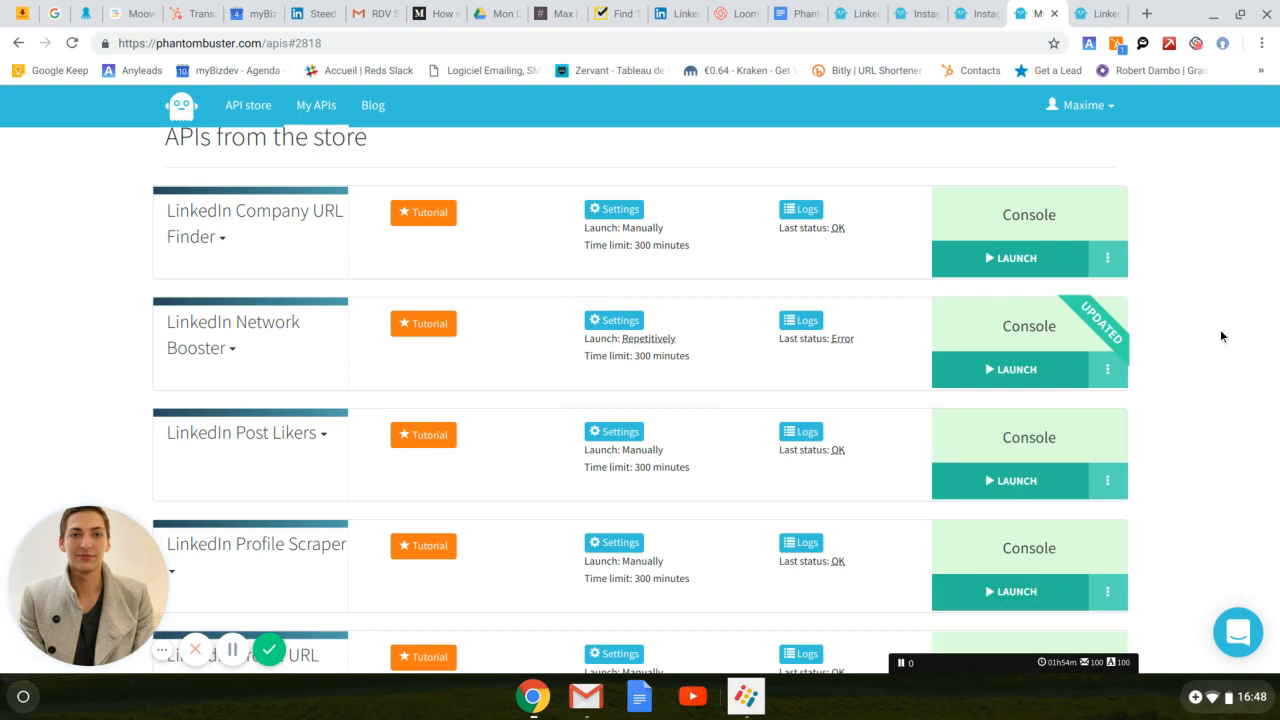
scroll(1220, 336, "down", 1)
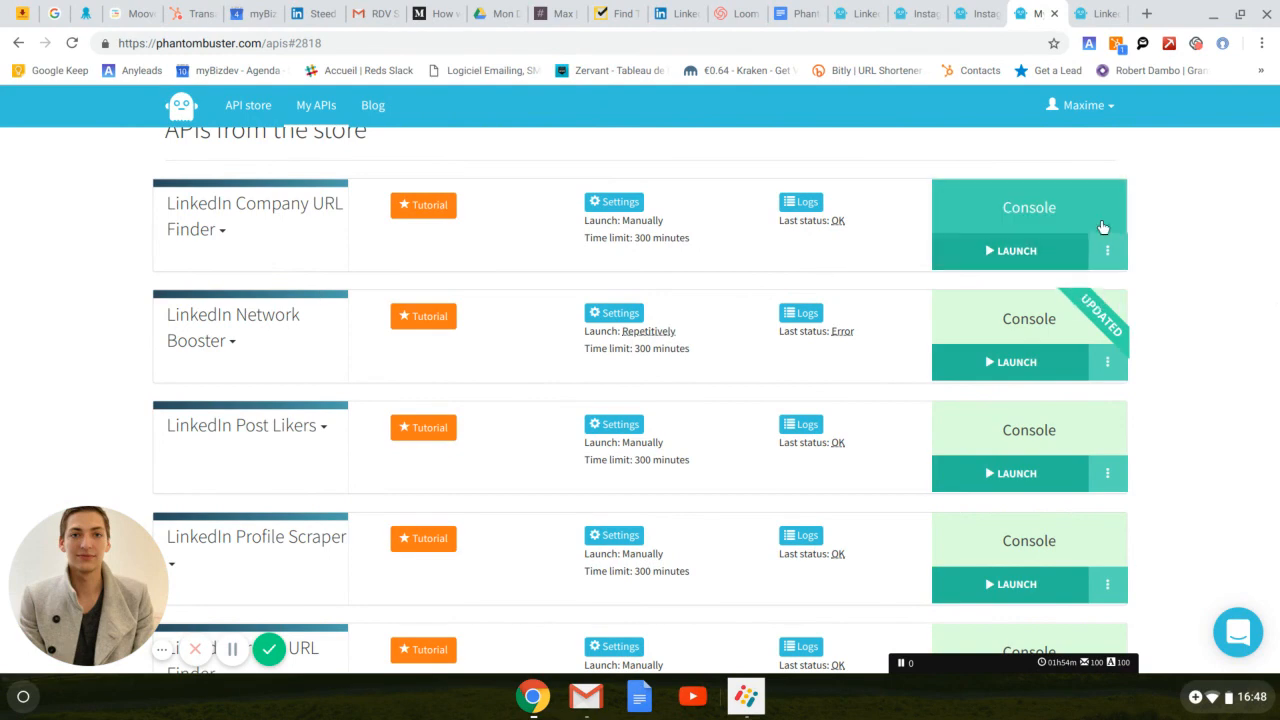
scroll(1176, 238, "down", 1)
scroll(1176, 245, "down", 6)
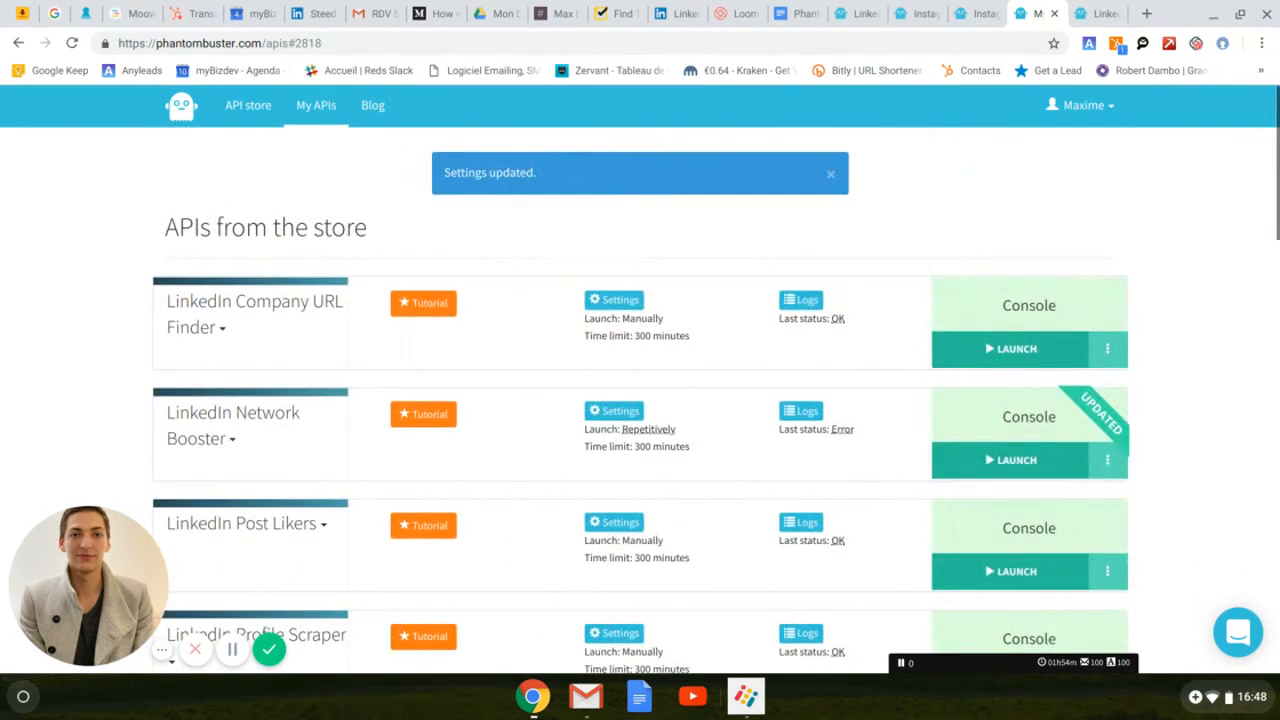
left_click(257, 110)
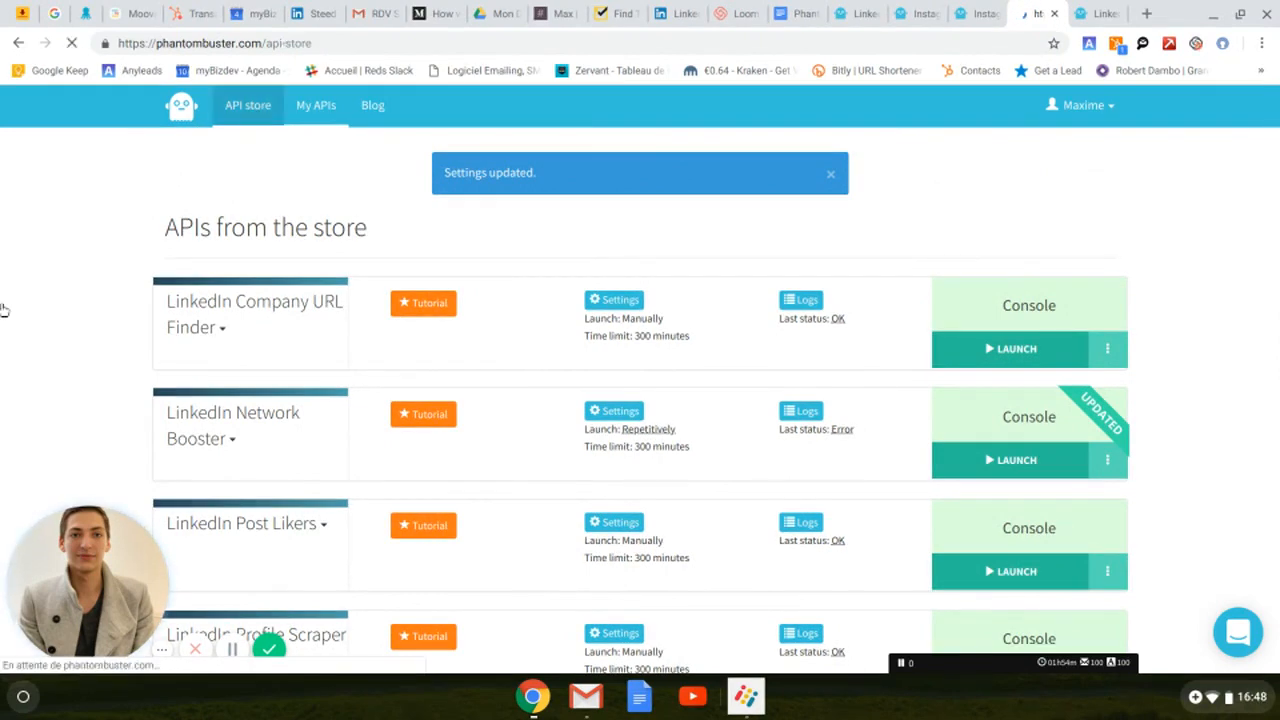